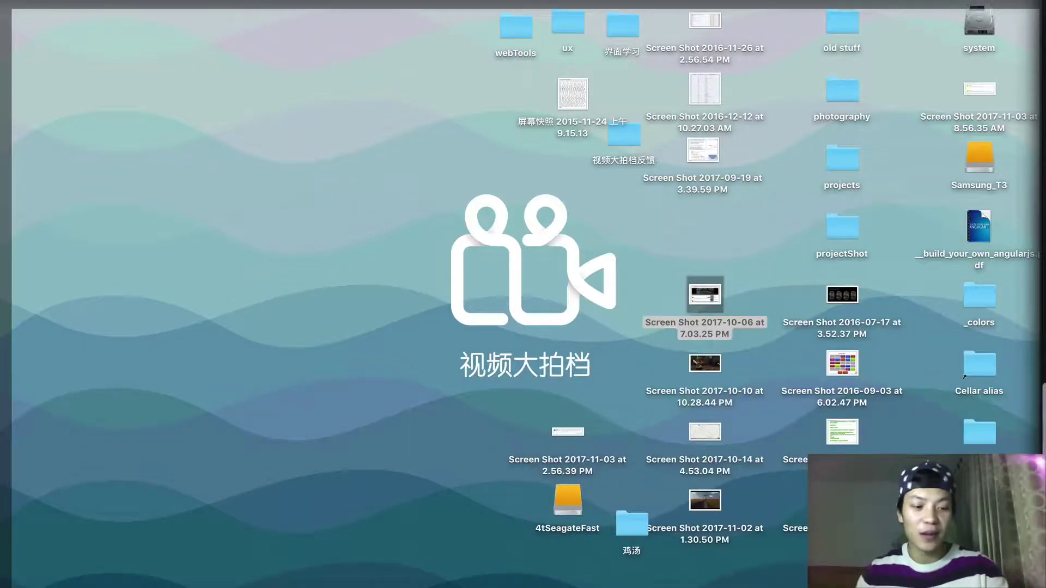
Switch to Finder, preview the timelapse video 南浦大桥1.mp4 in the 2016-10 folder, and scrub through its motion.
left_click(41, 585)
left_click(856, 429)
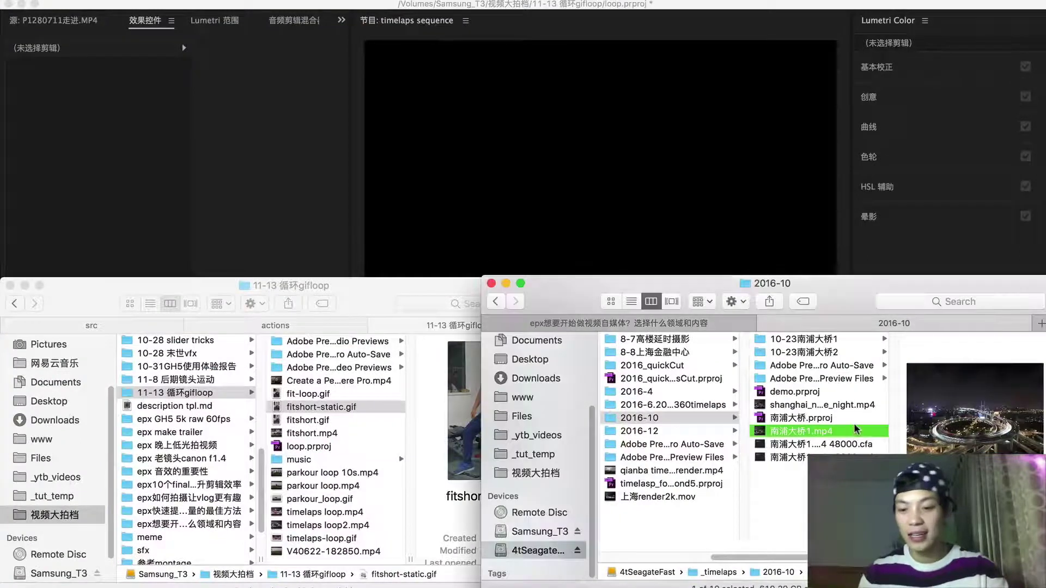
key("space")
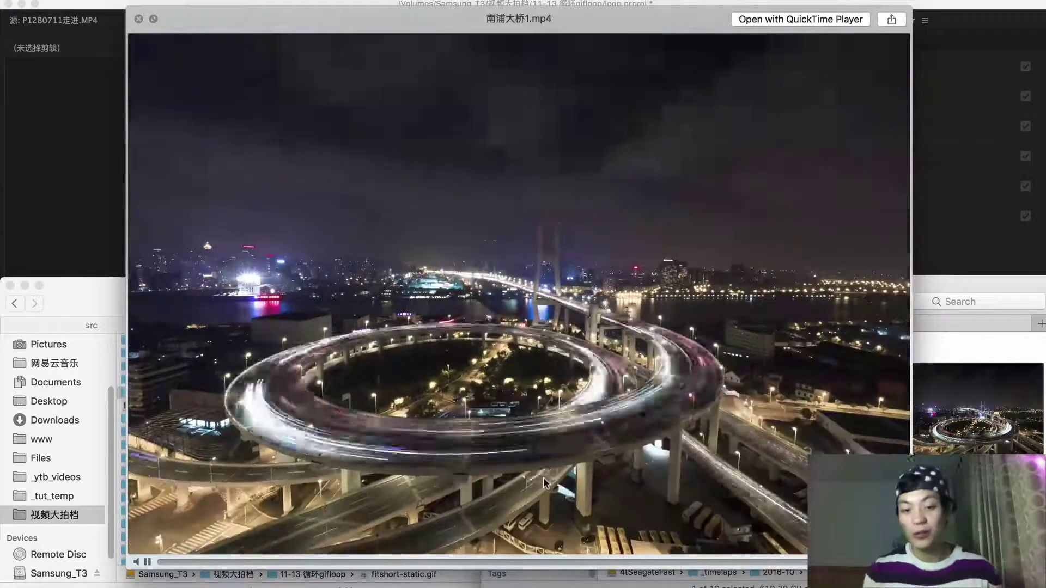
left_click(545, 482)
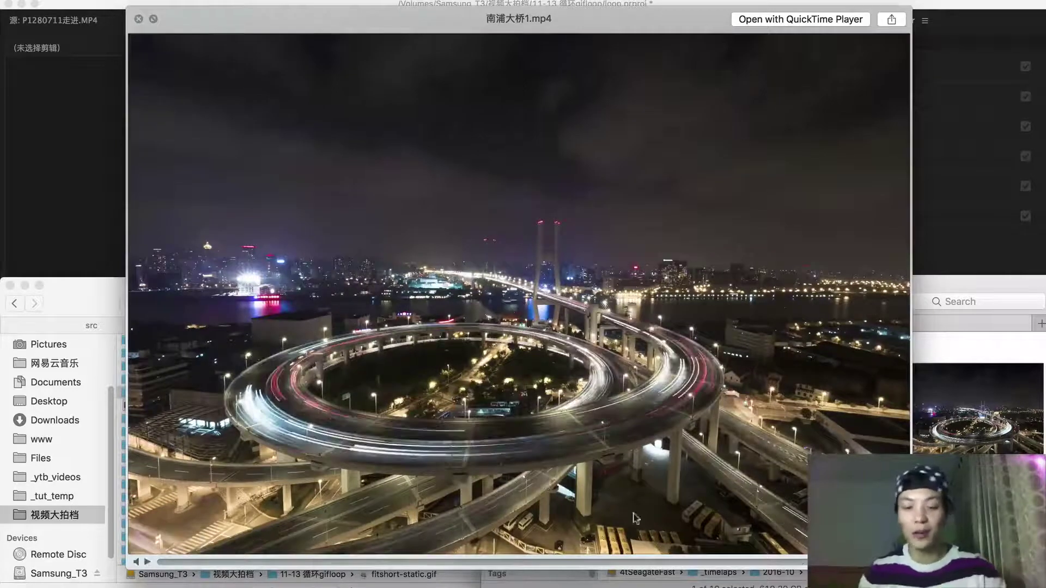
mouse_move(532, 562)
left_mouse_down()
mouse_move(572, 562)
mouse_move(182, 560)
mouse_move(637, 563)
mouse_move(546, 564)
left_mouse_up()
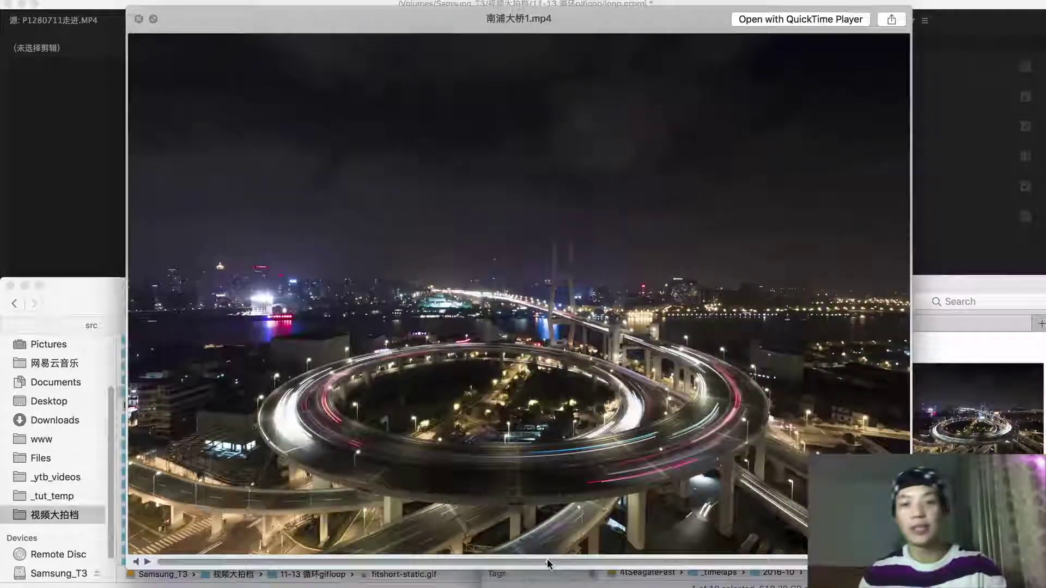
key("space")
Preview fitshort-static.gif in the 11-13 循环gifloop folder and close the preview.
left_click(353, 410)
key("space")
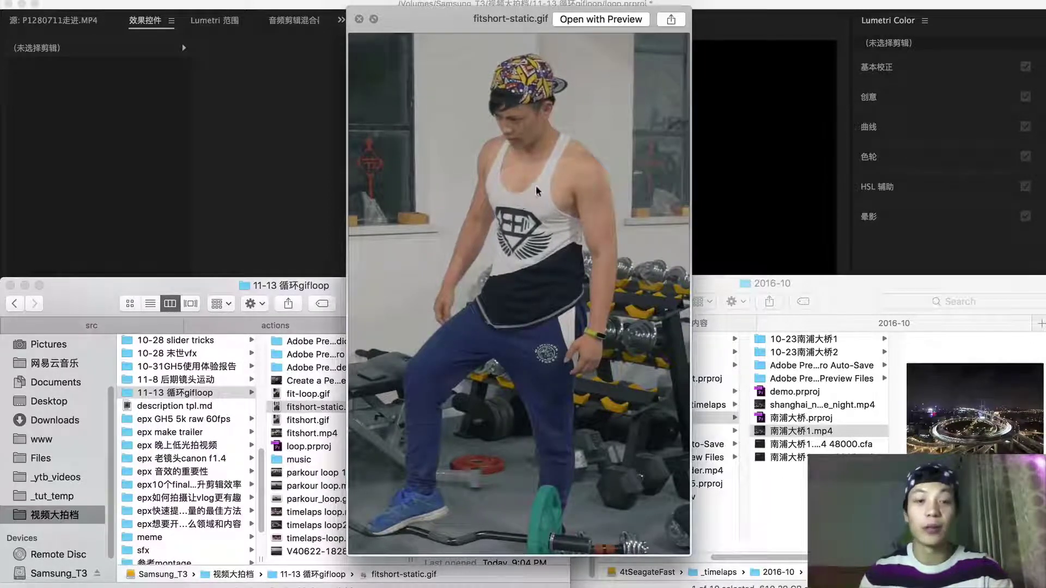
key("space")
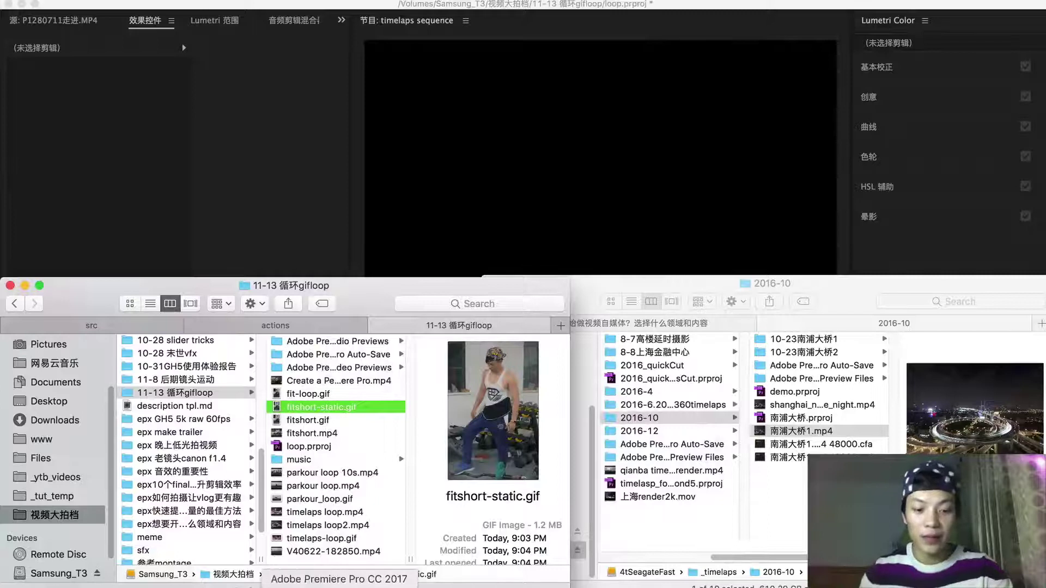
Switch to Premiere Pro and place 南浦大桥1.mp4 at the start of V1 in timelaps sequence, keeping the existing sequence settings.
left_click(357, 582)
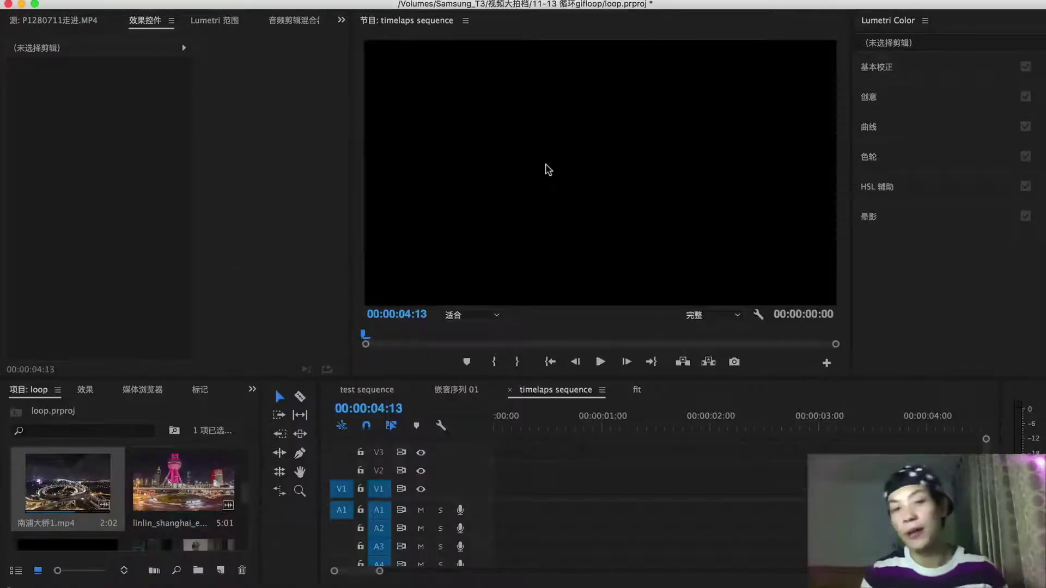
double_click(98, 479)
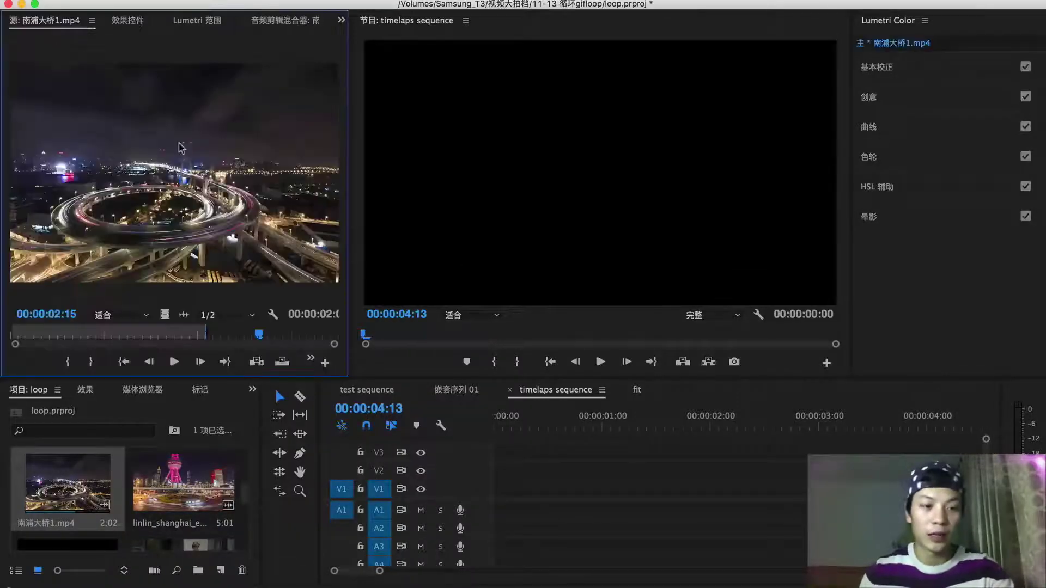
left_click_drag(164, 313, 497, 488)
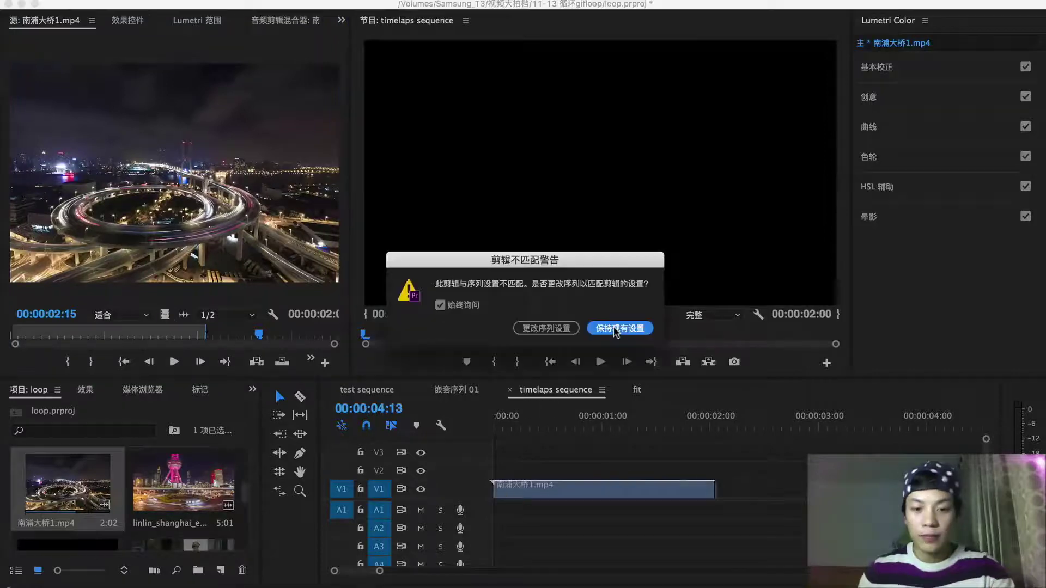
left_click(615, 329)
Set the timeline clip's scale to 60 and its vertical position to 392 so it fills the frame.
left_click(128, 22)
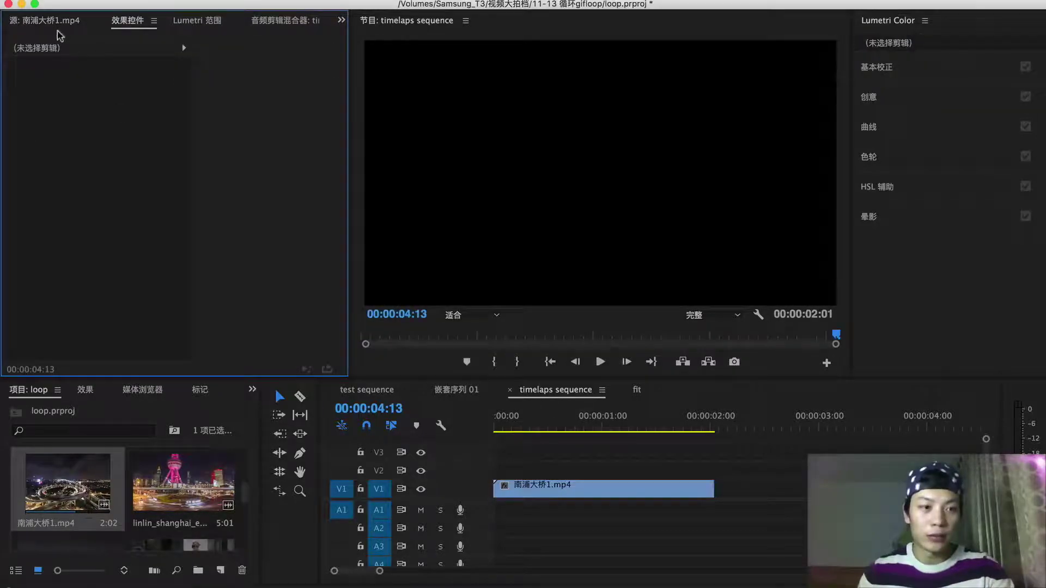
left_click(647, 422)
left_click(116, 110)
type("50")
key("Return")
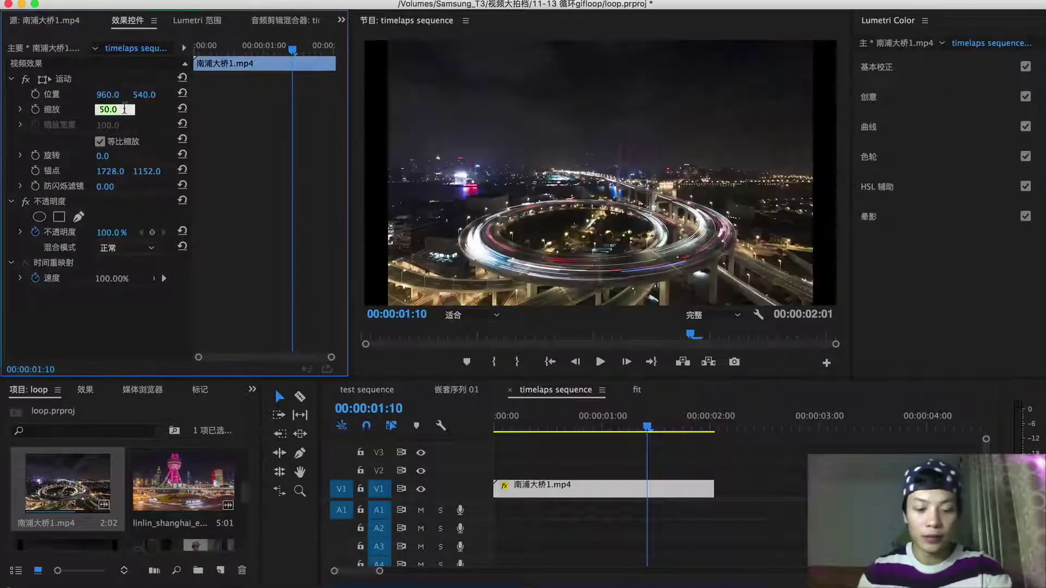
Trim the first ten frames off the start of the bridge clip in the timeline.
left_click_drag(599, 428, 594, 433)
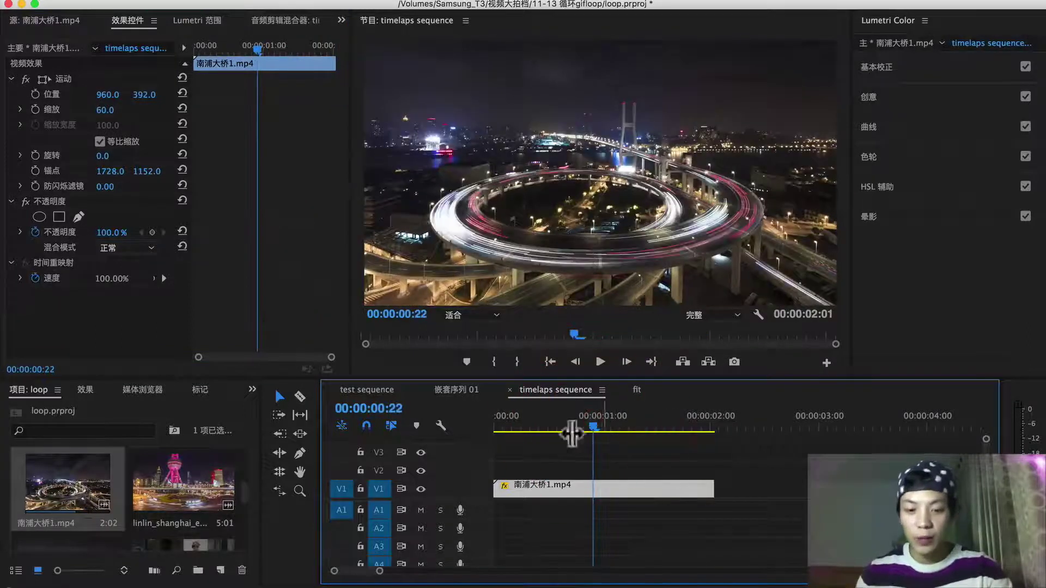
left_click_drag(492, 421, 478, 422)
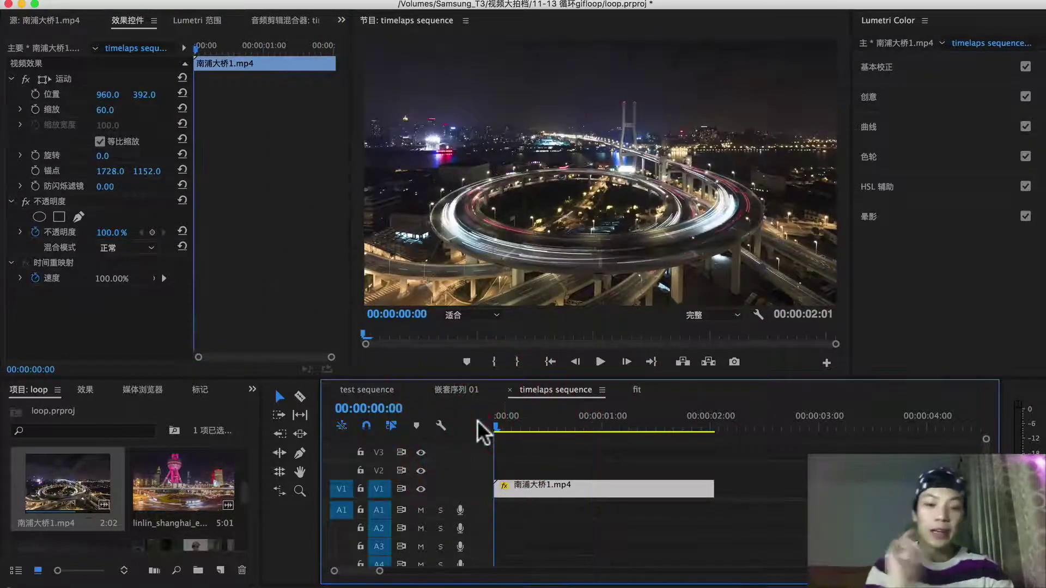
key("shift+Right")
key("shift+Right")
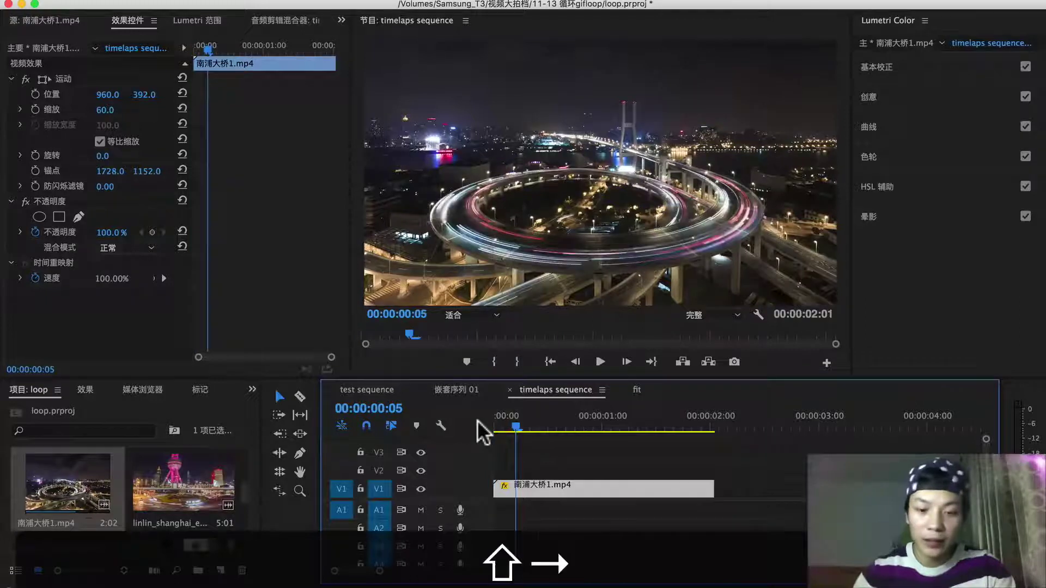
left_click_drag(495, 486, 538, 486)
Trim the clip's end back to 00:00:01:15 and remove the empty gap before the clip.
left_click(724, 408)
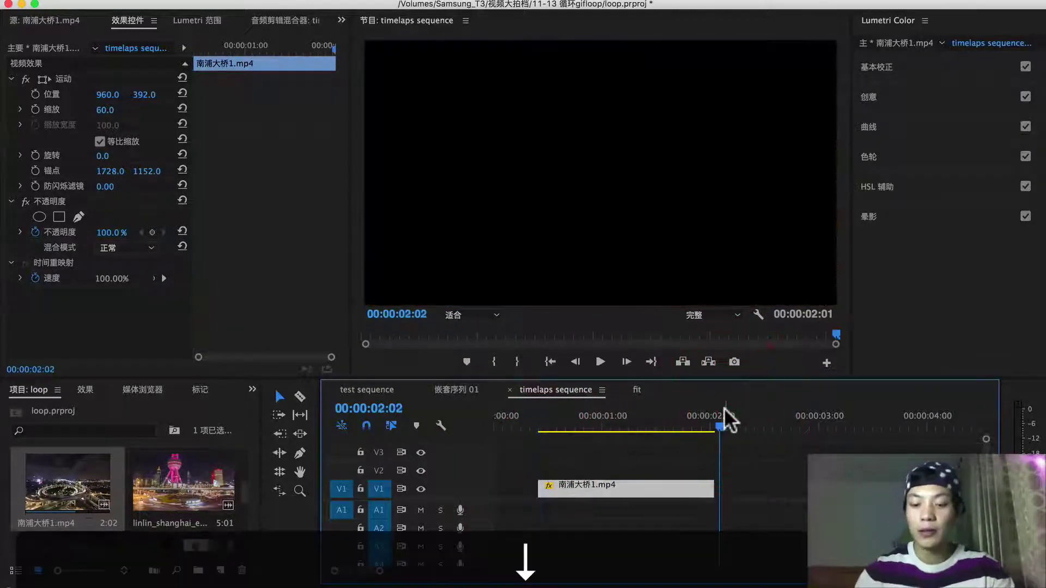
left_click_drag(714, 488, 669, 489)
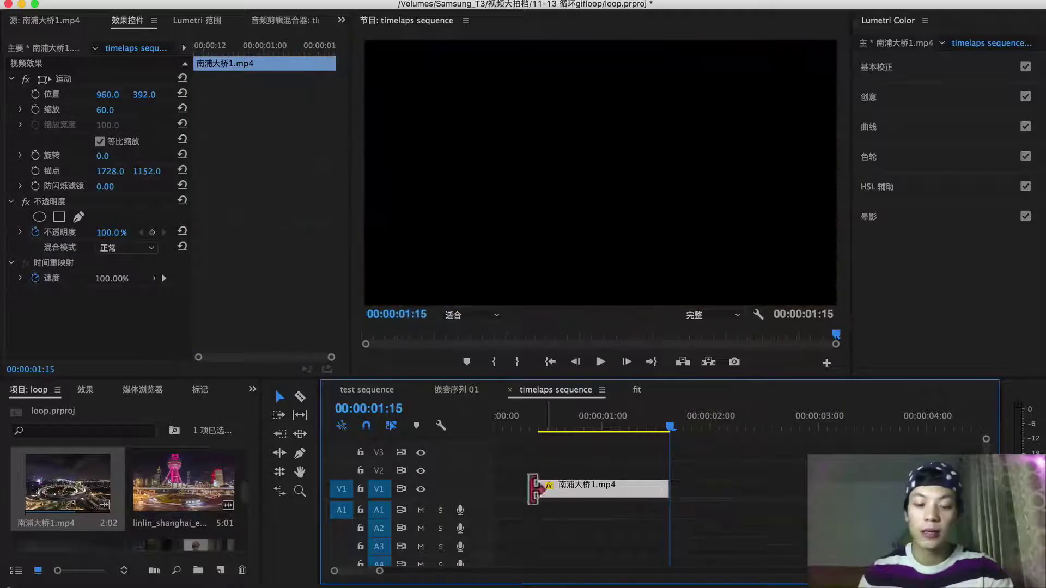
left_click(528, 489)
key("Delete")
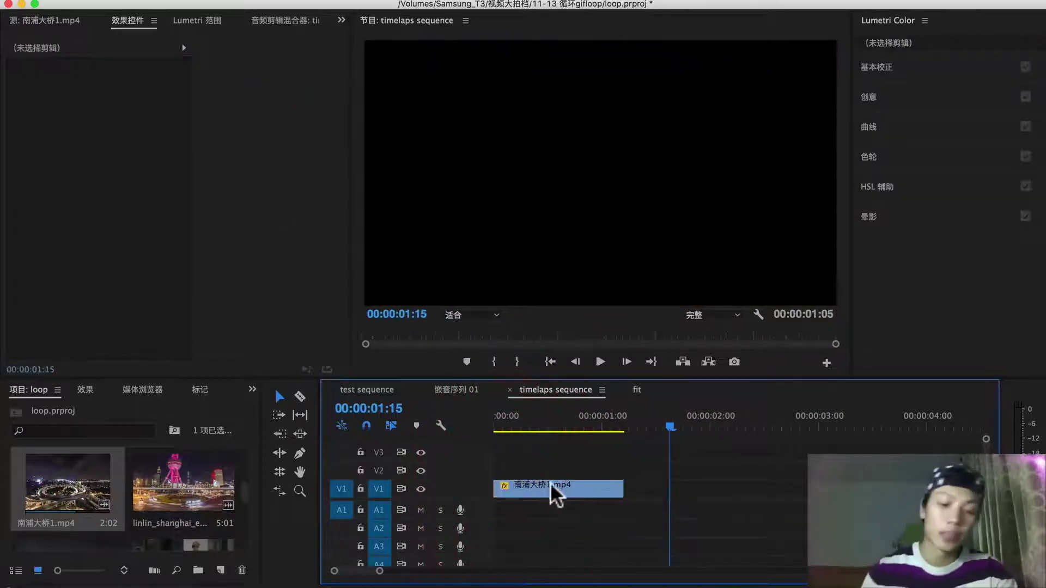
Split the bridge clip on V1 at 00:00:00:13 with the Razor tool.
left_click(553, 420)
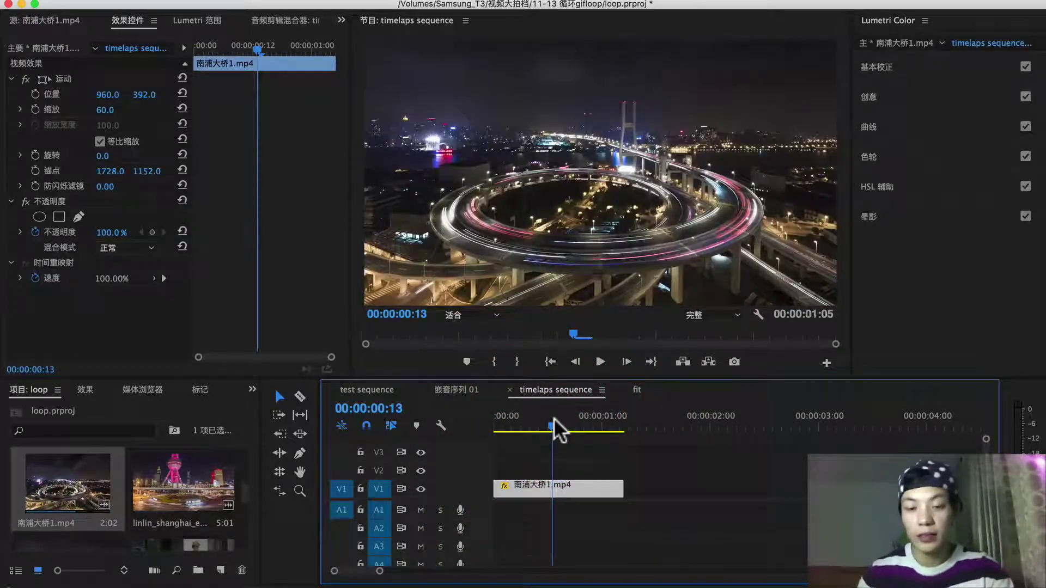
key("c")
left_click(552, 485)
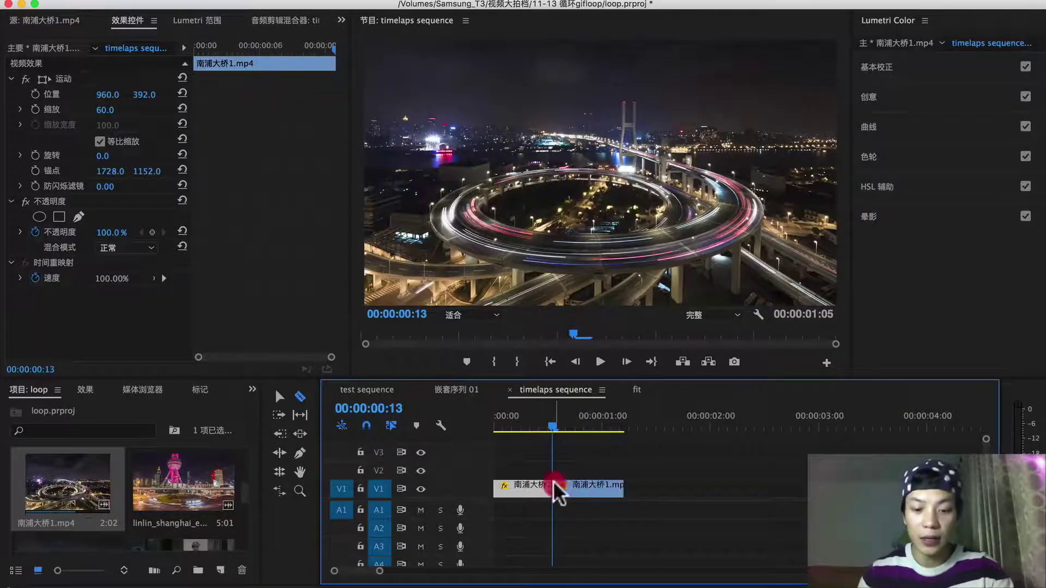
key("v")
Swap the two clip halves on V1 so the second half plays first, and scrub through the seam between them.
left_click_drag(500, 444, 741, 420)
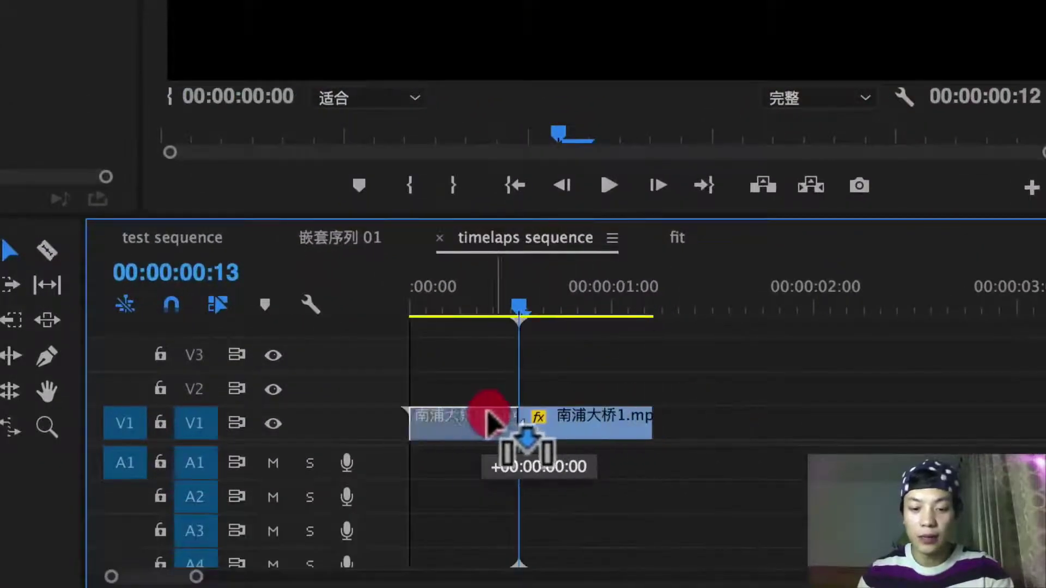
left_click_drag(573, 350, 653, 460)
left_click_drag(599, 422, 490, 420)
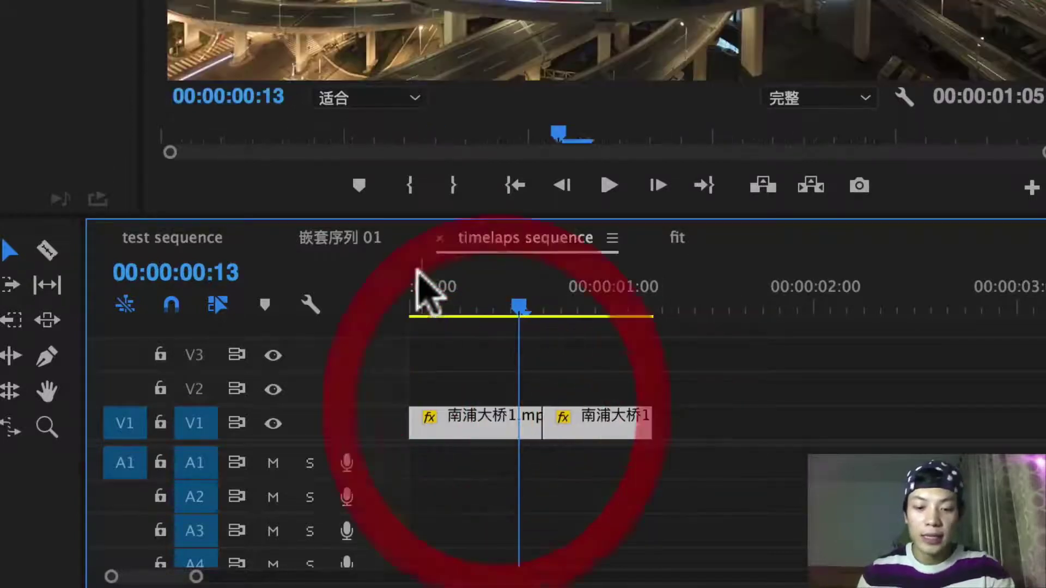
left_click(407, 313)
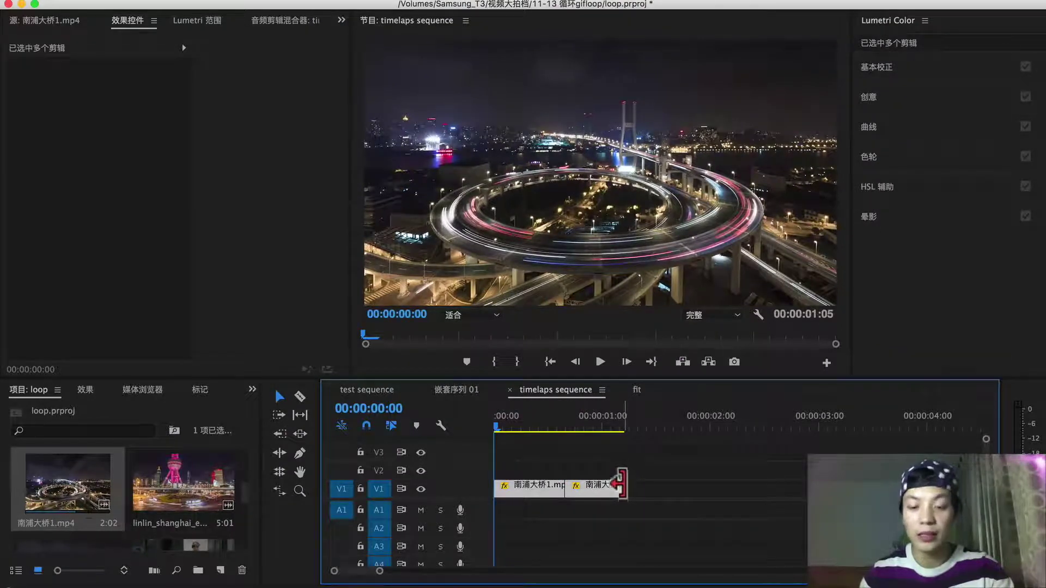
left_click_drag(578, 416, 488, 424)
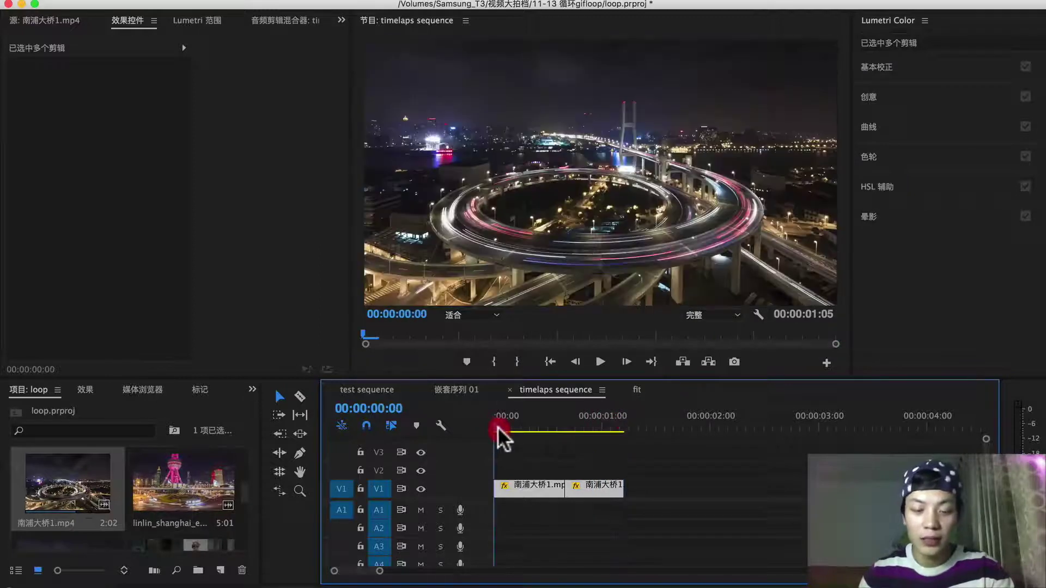
left_click_drag(498, 426, 557, 414)
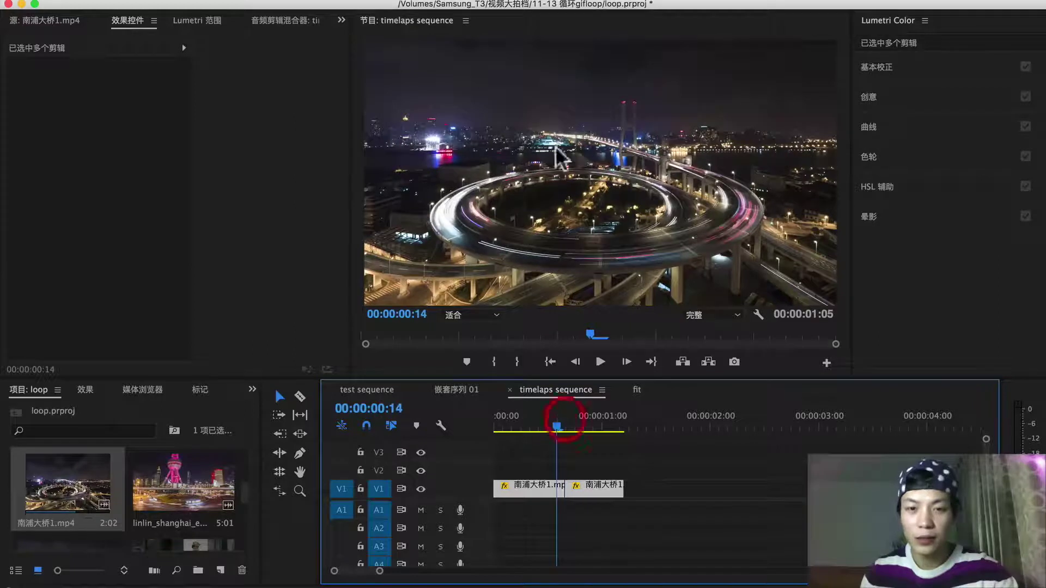
mouse_move(555, 427)
left_mouse_down()
mouse_move(584, 429)
mouse_move(559, 429)
left_mouse_up()
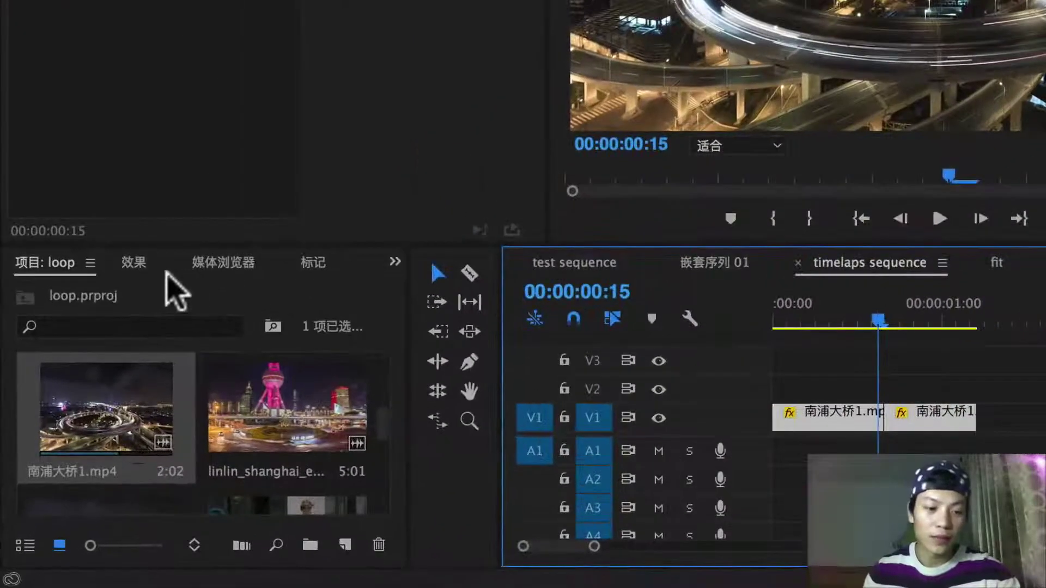
Apply the 交叉溶解 (Cross Dissolve) video transition to the cut between the two clips and scrub through the blend.
left_click(137, 262)
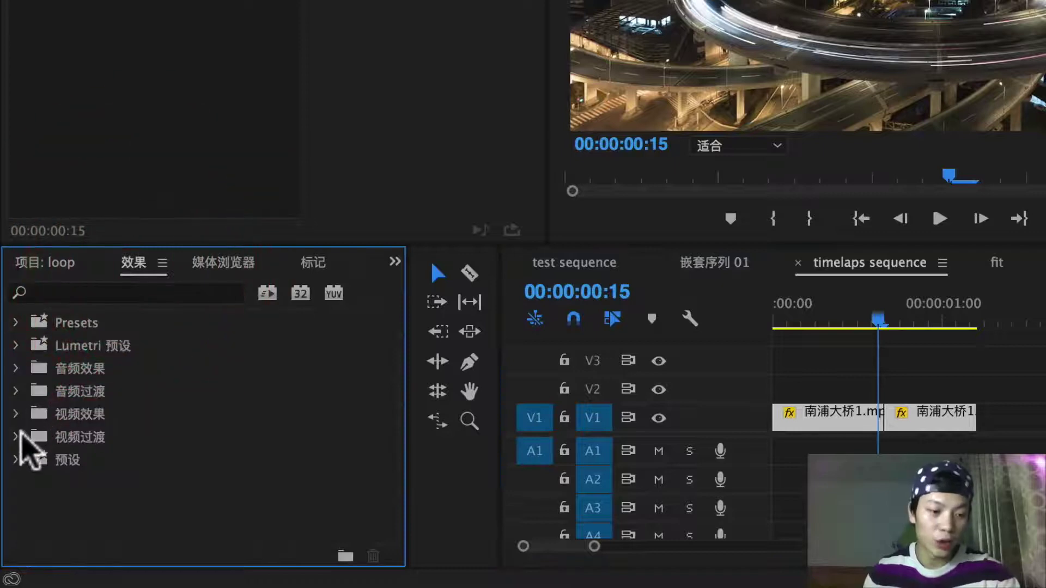
left_click(16, 437)
scroll(88, 487, "down", 2)
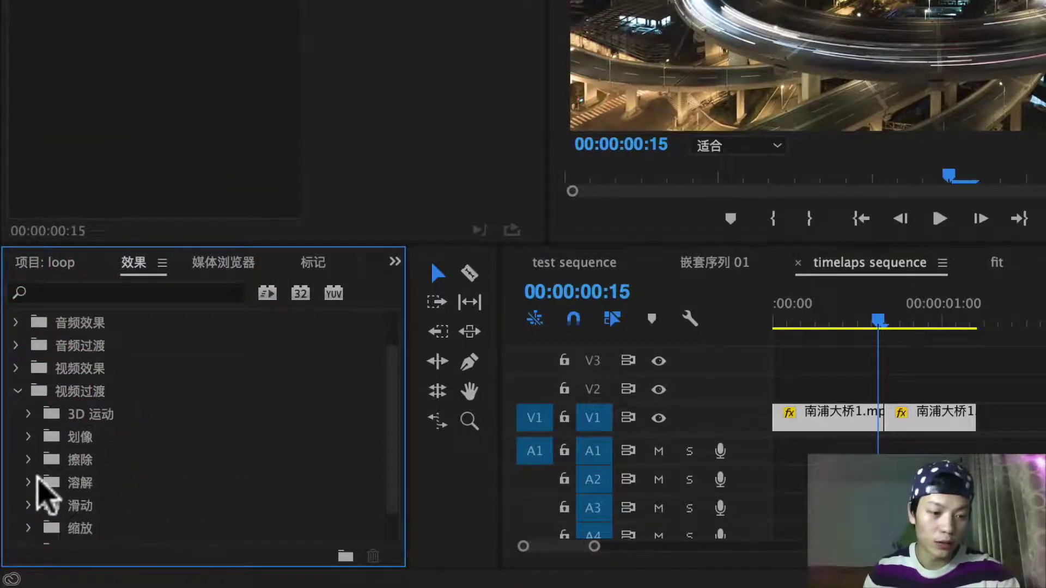
left_click(30, 483)
scroll(109, 490, "down", 1)
left_click_drag(112, 506, 883, 417)
left_click_drag(862, 310, 820, 315)
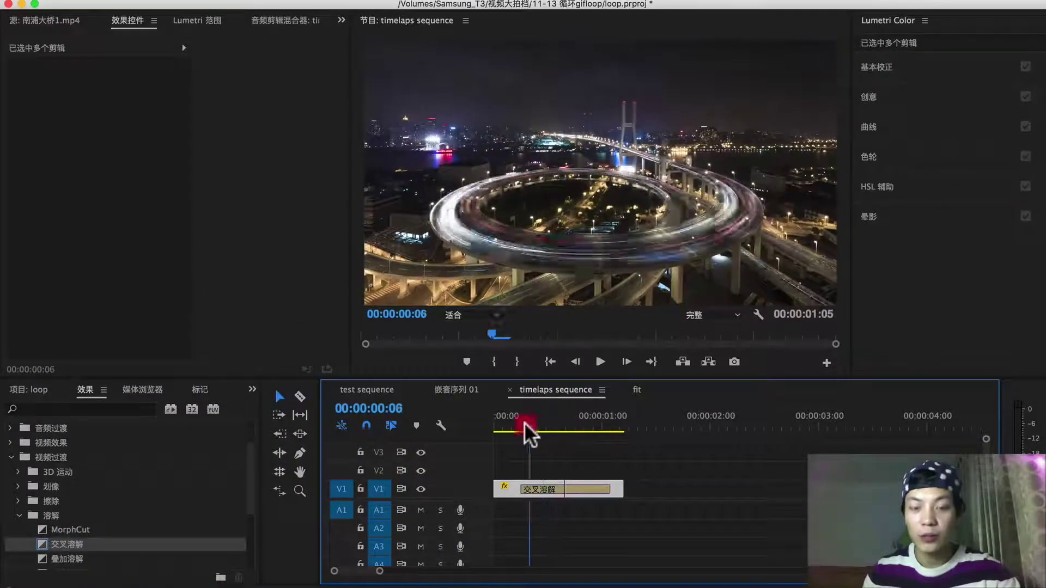
left_click_drag(524, 423, 520, 430)
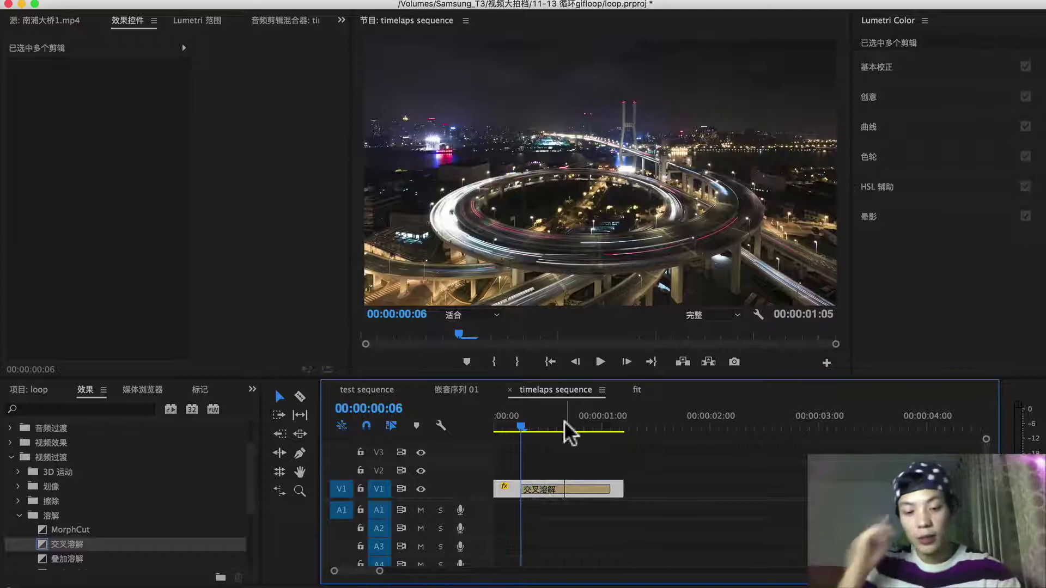
mouse_move(519, 421)
left_mouse_down()
mouse_move(580, 420)
mouse_move(527, 428)
left_mouse_up()
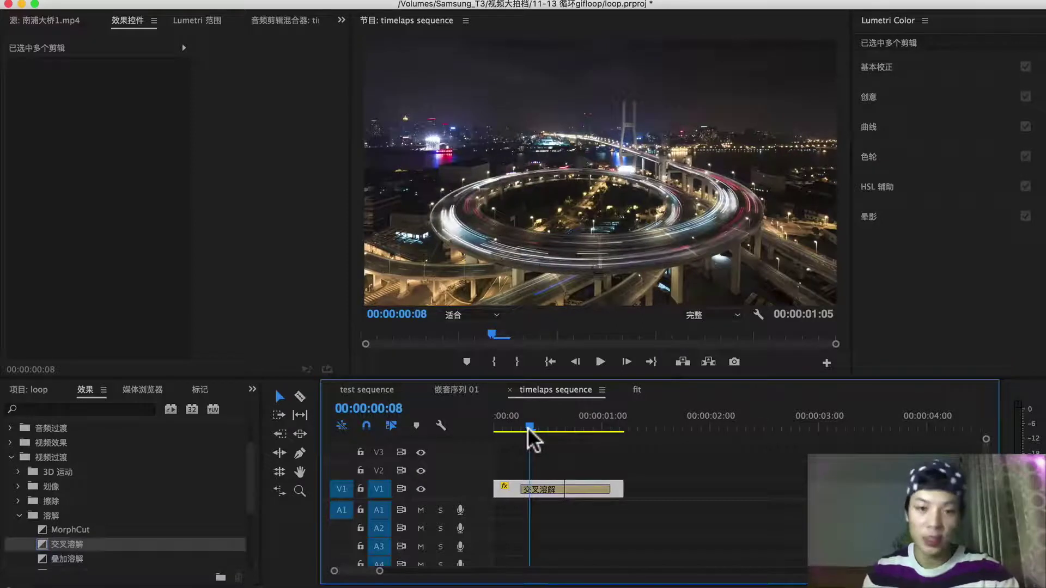
Try shortening the cross dissolve between the two clips to a duration of 00:00:00:18.
left_click(548, 487)
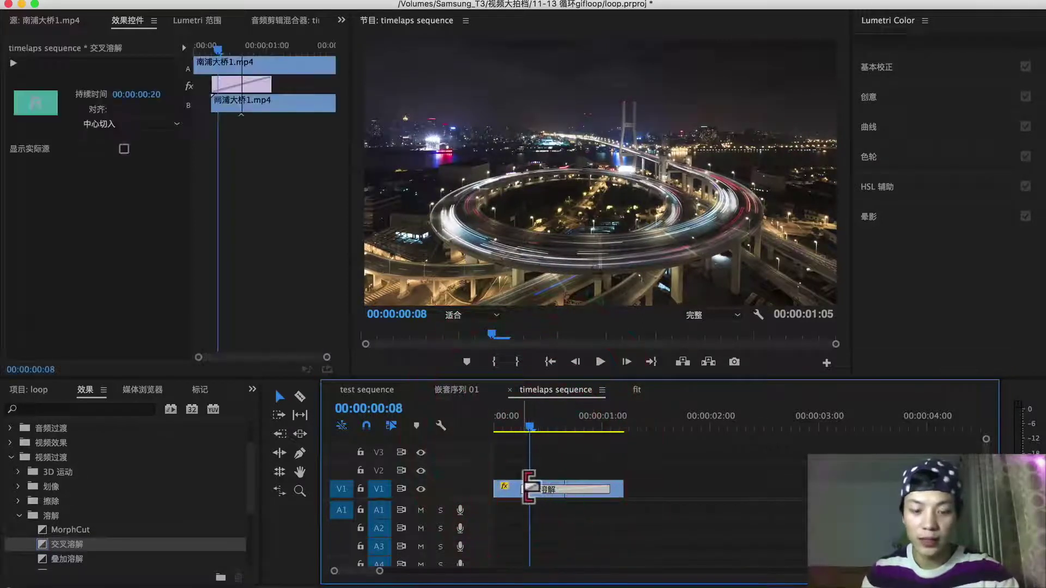
mouse_move(533, 486)
left_mouse_down()
mouse_move(520, 486)
mouse_move(546, 486)
mouse_move(537, 486)
left_mouse_up()
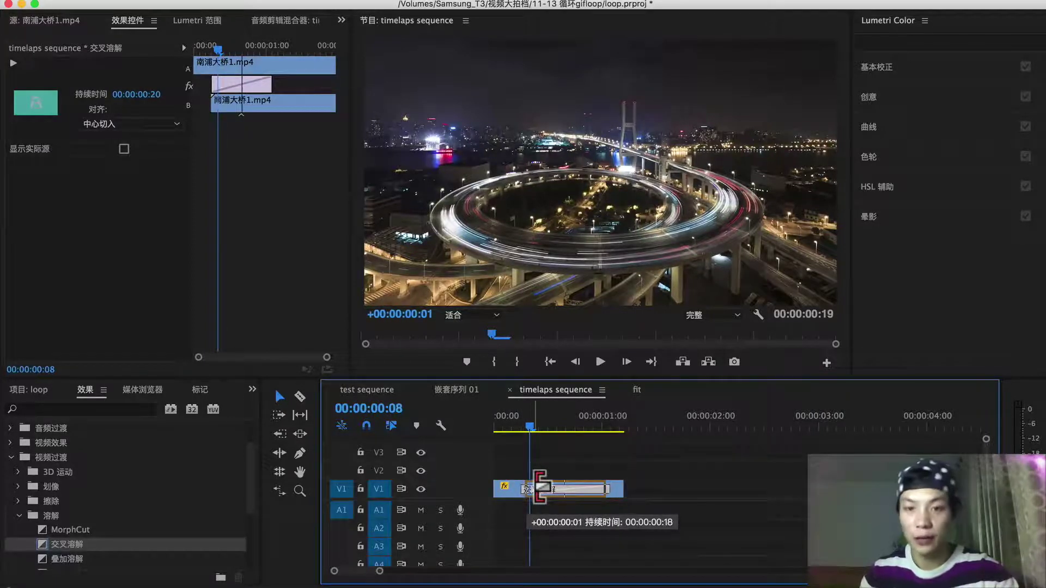
left_click_drag(538, 486, 536, 485)
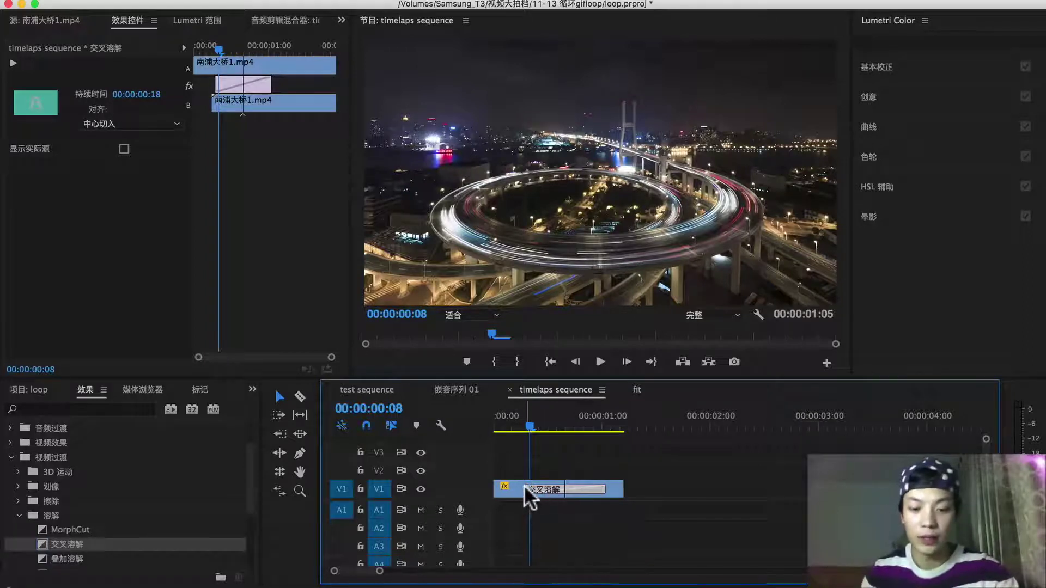
Open the media export settings for the timelaps sequence.
left_click(557, 416)
key("super+m")
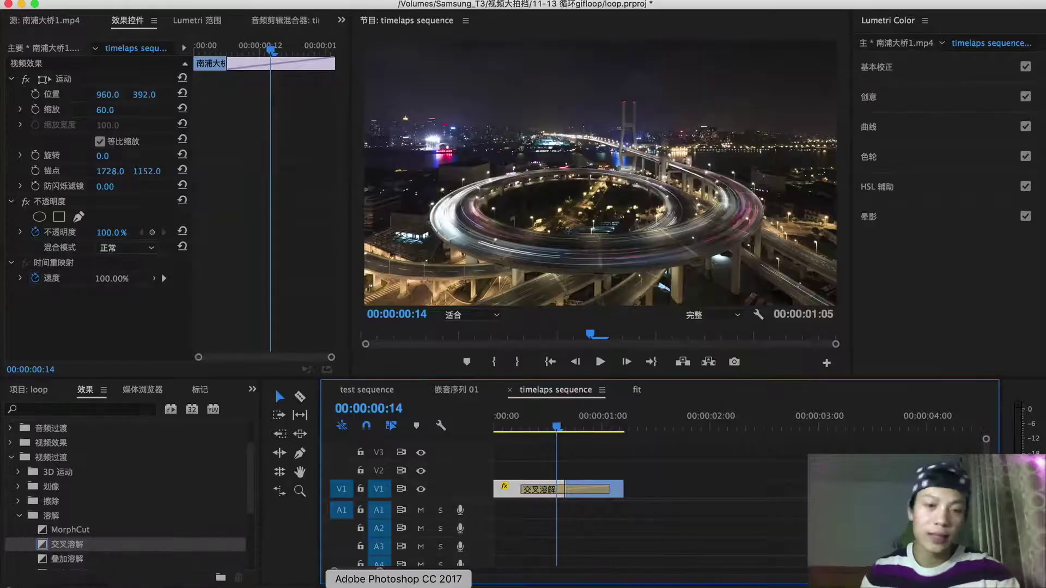
Switch to Photoshop and import the exported timelapse video's frames to layers, from beginning to end, as a frame animation.
left_click(398, 586)
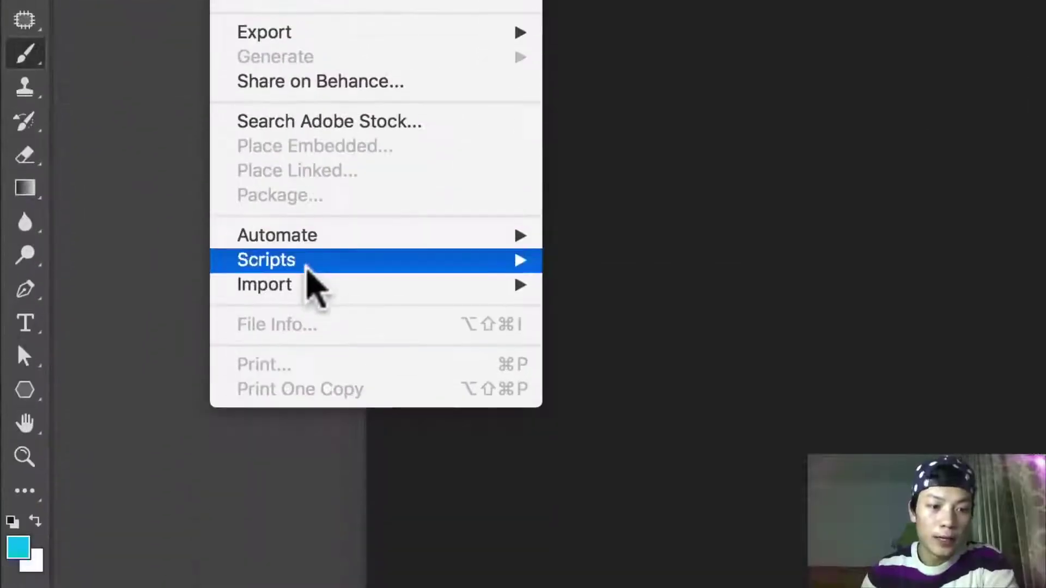
mouse_move(326, 467)
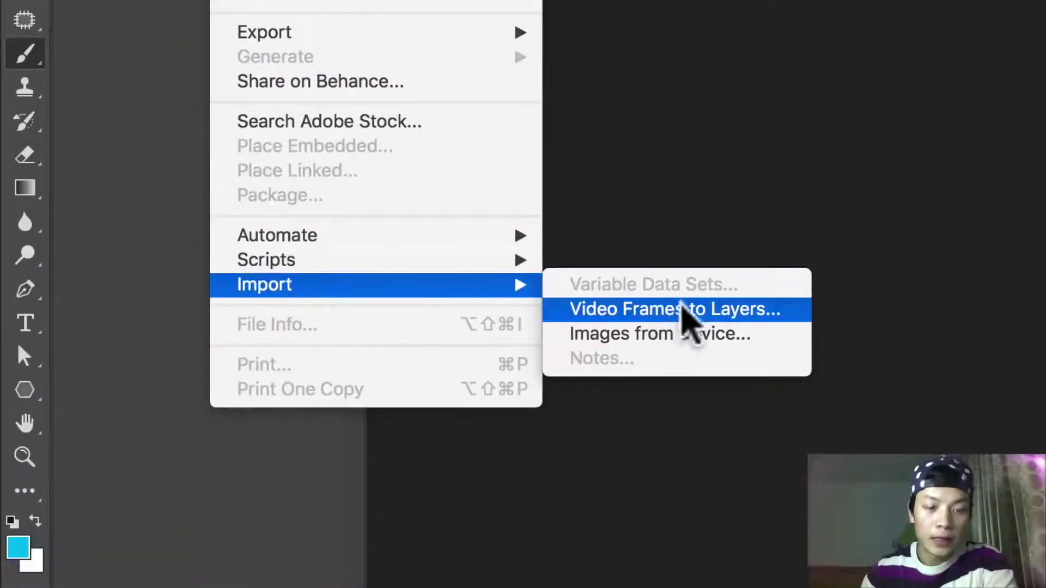
left_click(698, 314)
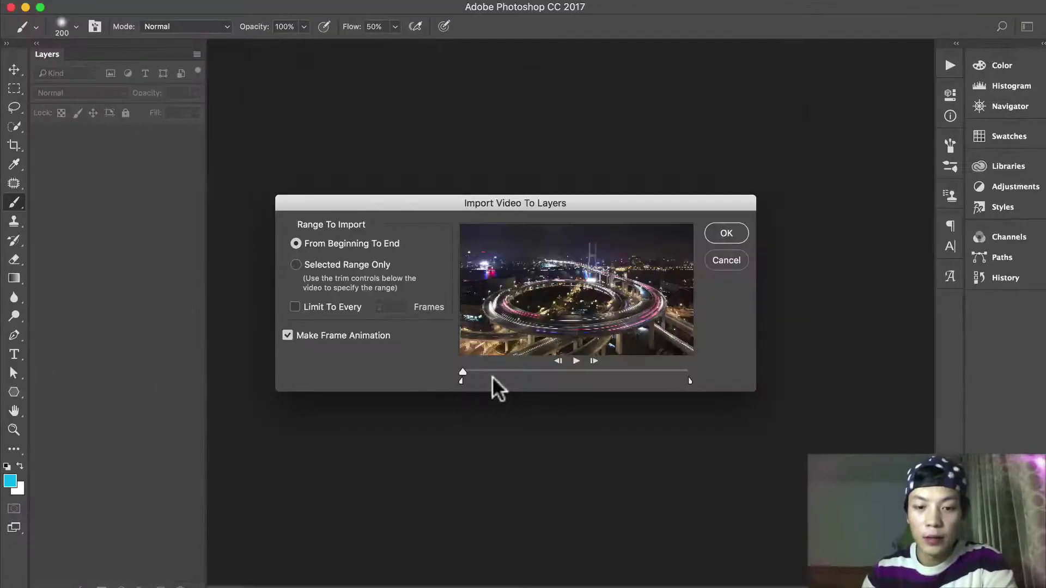
left_click(727, 234)
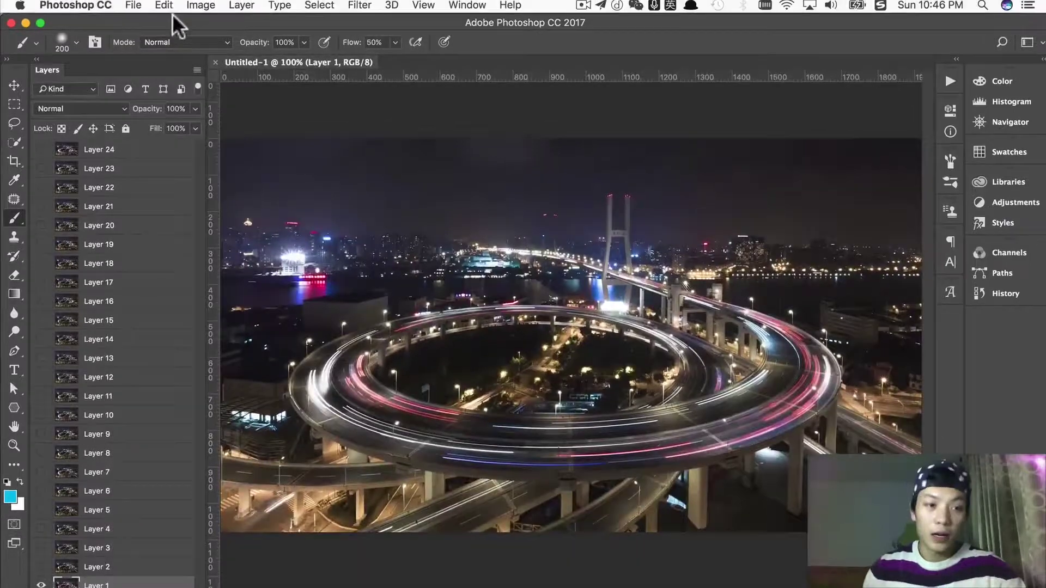
Open the Save for Web (Legacy) export settings for the layered timelapse animation.
left_click(136, 8)
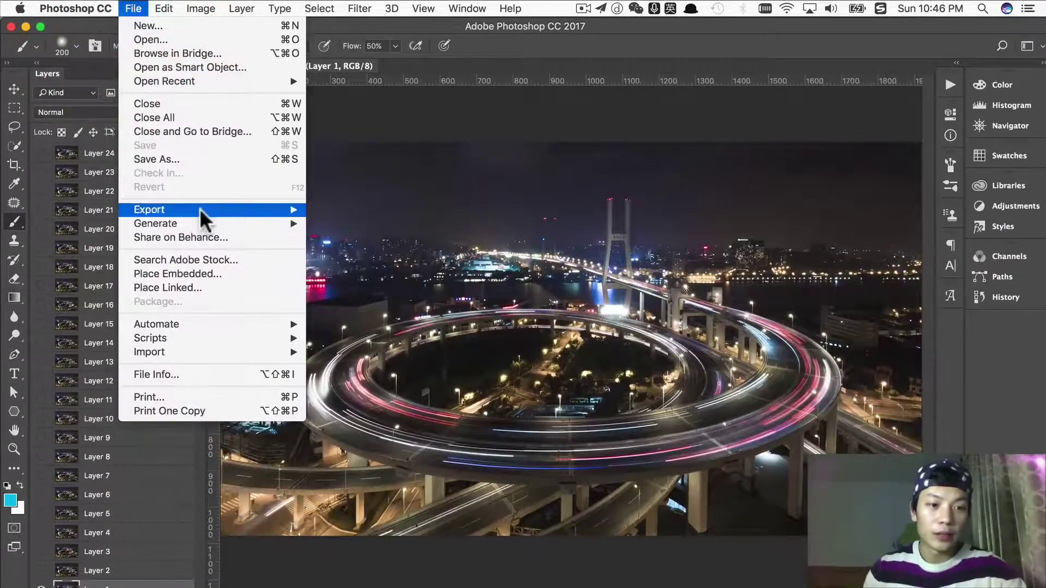
mouse_move(240, 211)
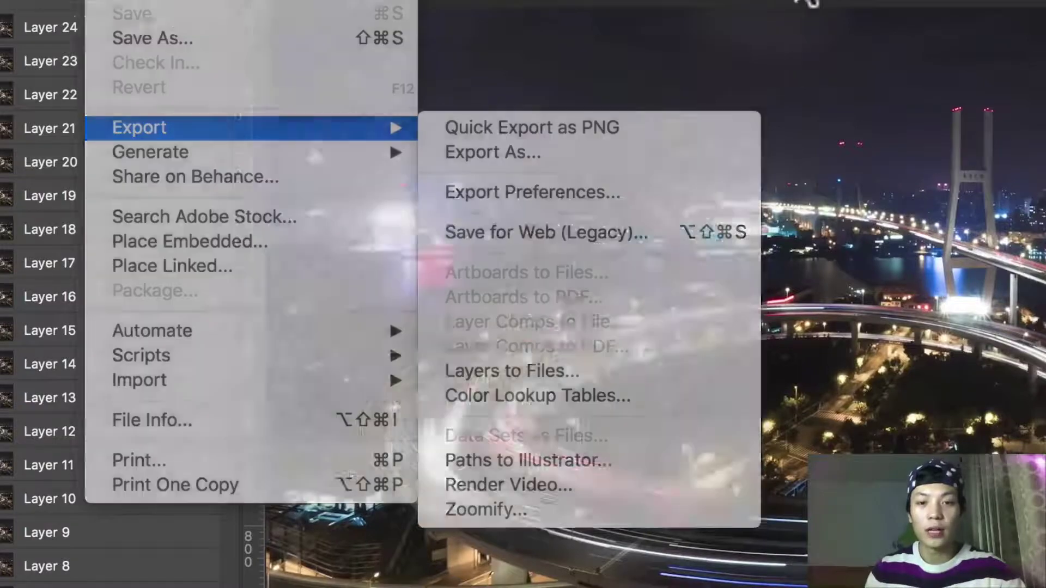
left_click(805, 1)
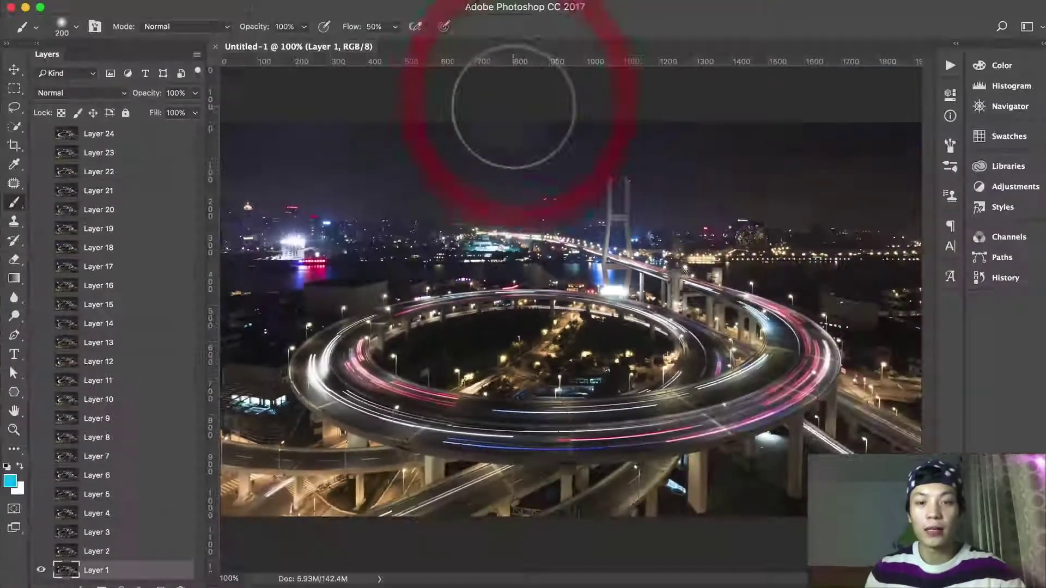
key("alt+shift+super+s")
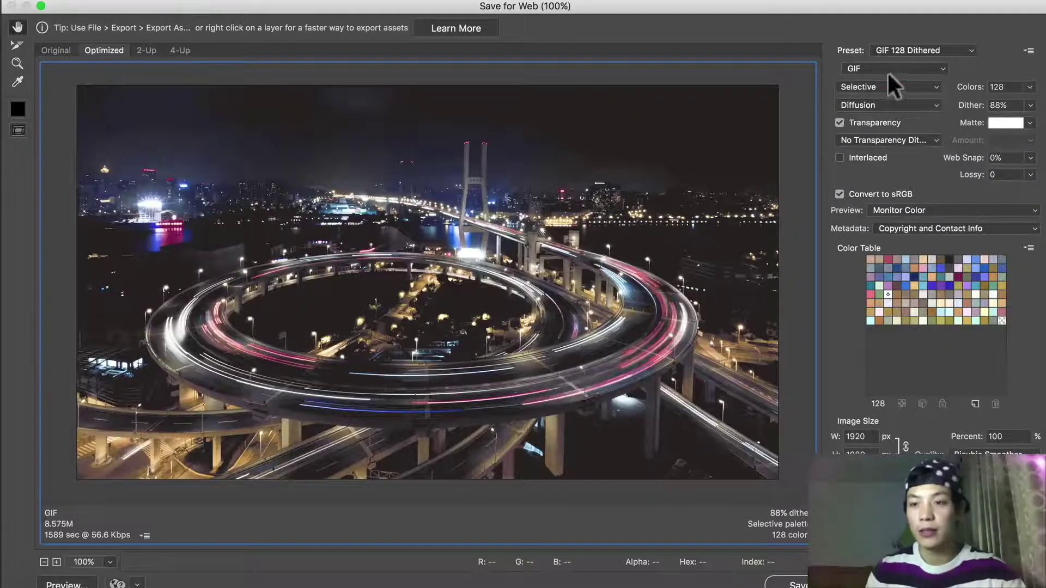
Configure the export as GIF 128 Dithered, 1280 px wide, with looping set to Forever.
left_click(886, 71)
left_click(910, 49)
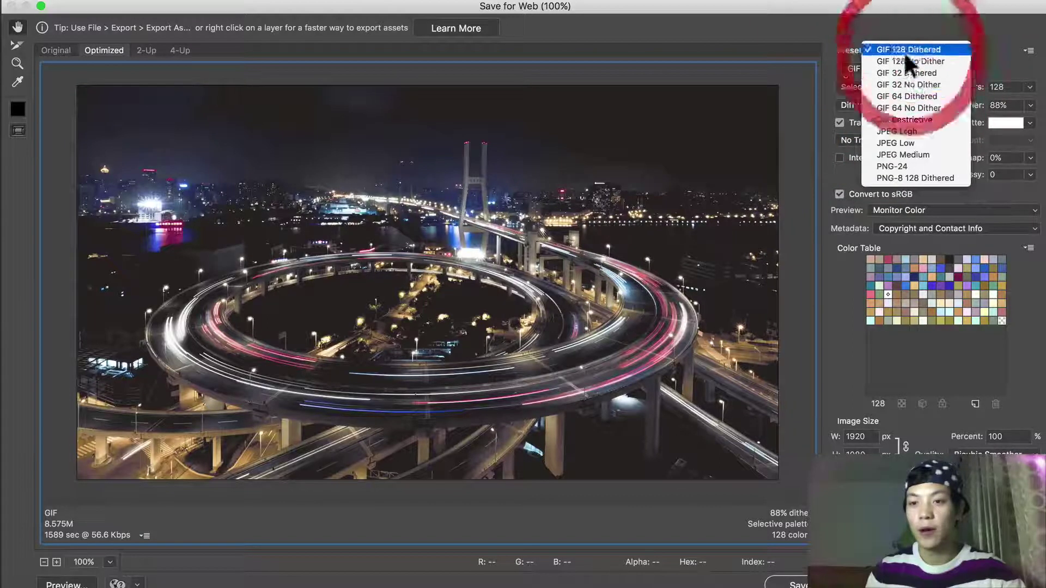
left_click(910, 48)
type("1280")
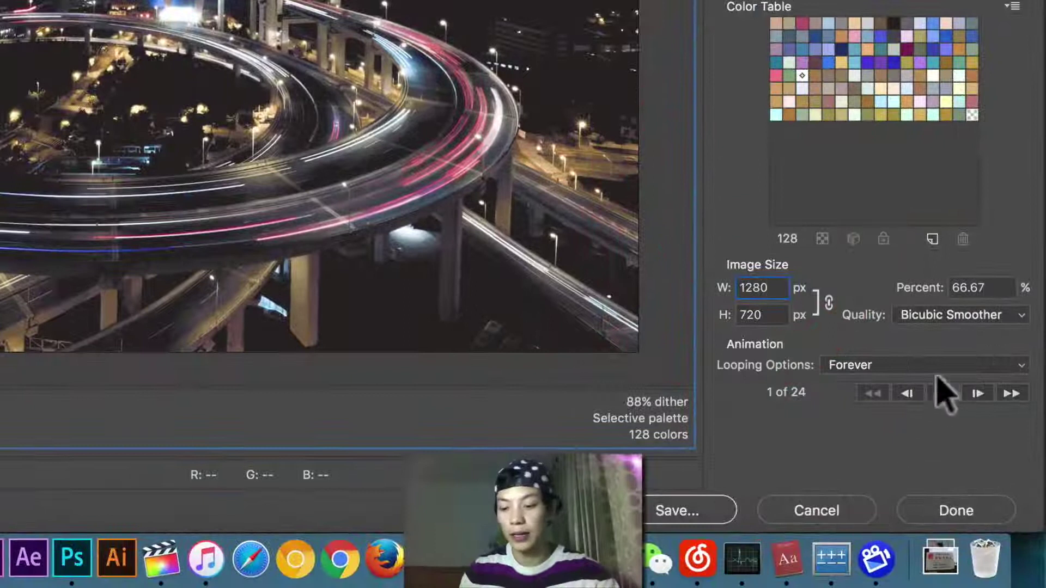
left_click(896, 364)
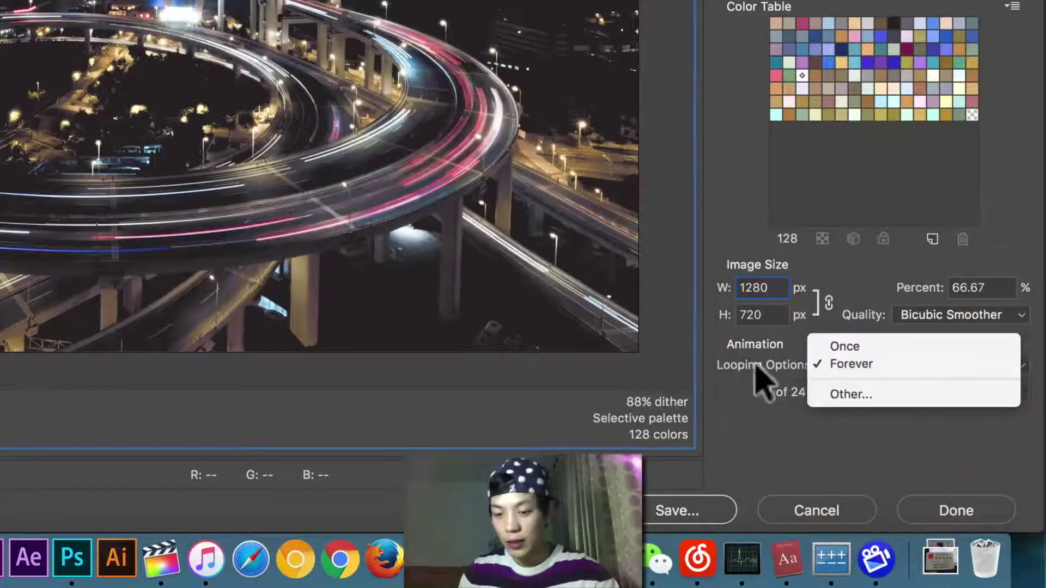
left_click(779, 379)
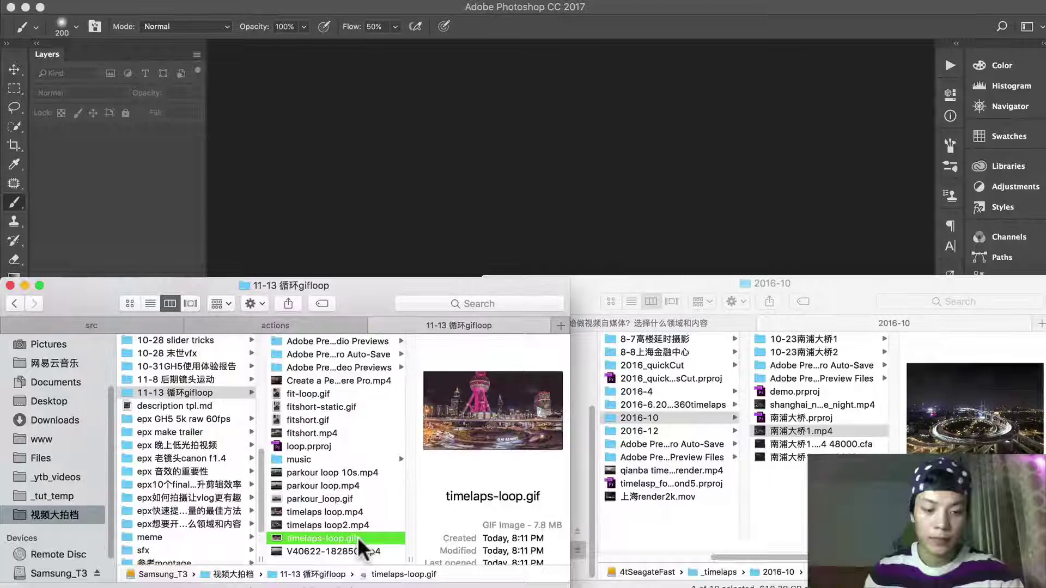
Preview timelaps-loop.gif from its folder to check how the finished loop plays.
key("space")
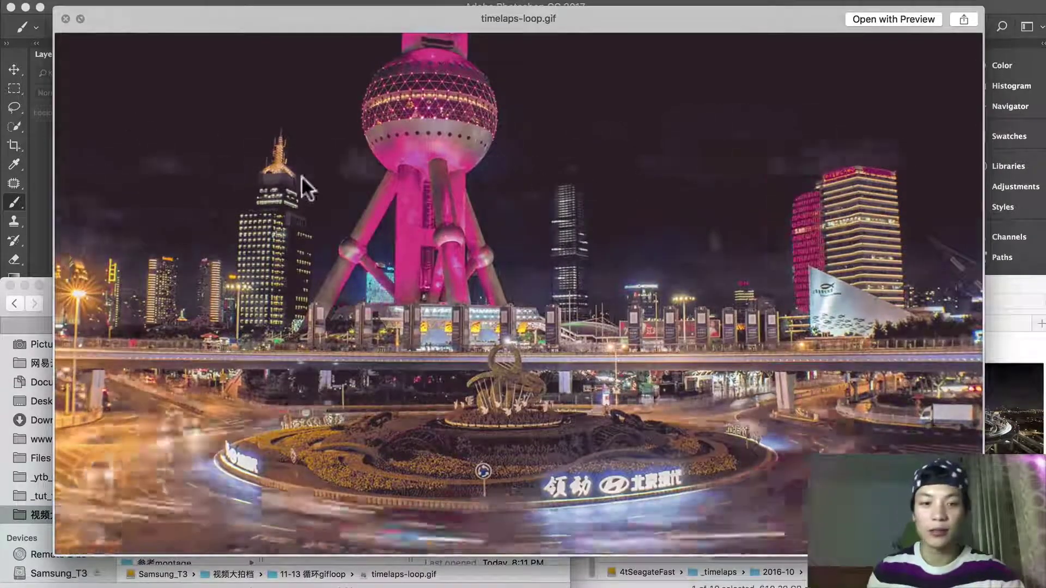
left_click_drag(685, 267, 701, 231)
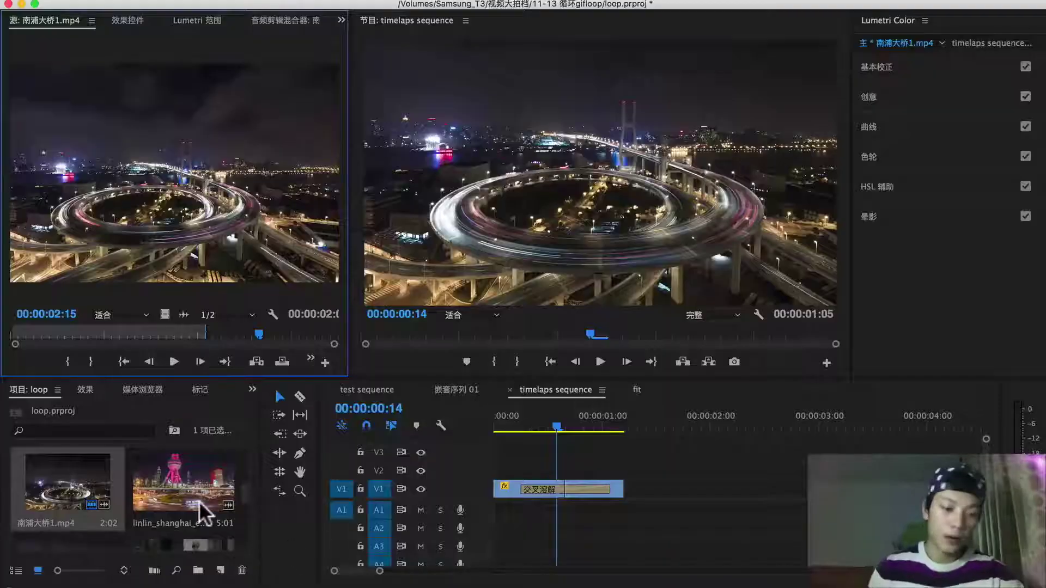
Open P1280711走进.MP4 in Premiere Pro's source monitor, play it and examine its marked range.
scroll(198, 501, "down", 3)
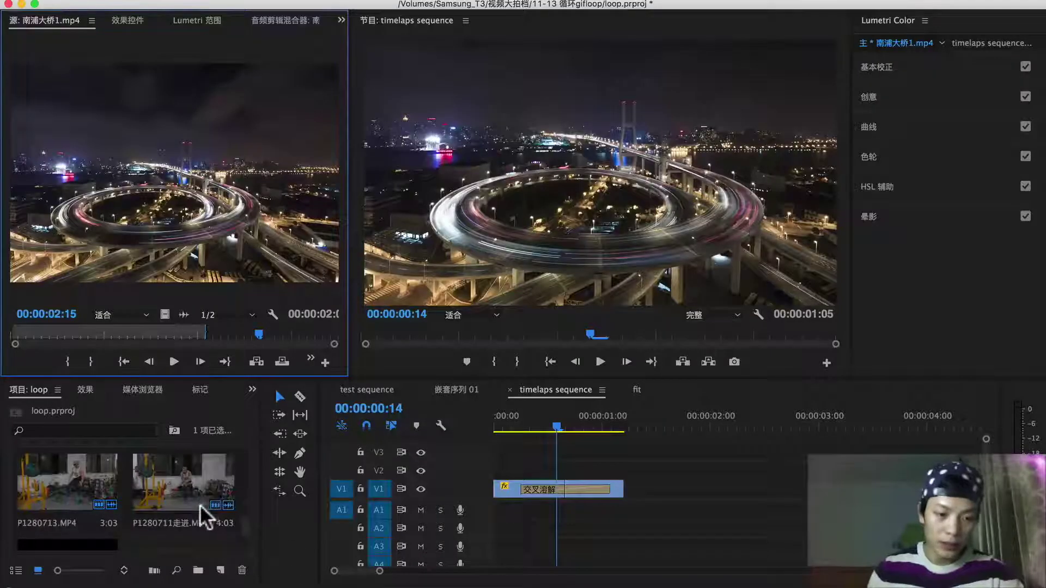
double_click(179, 497)
key("space")
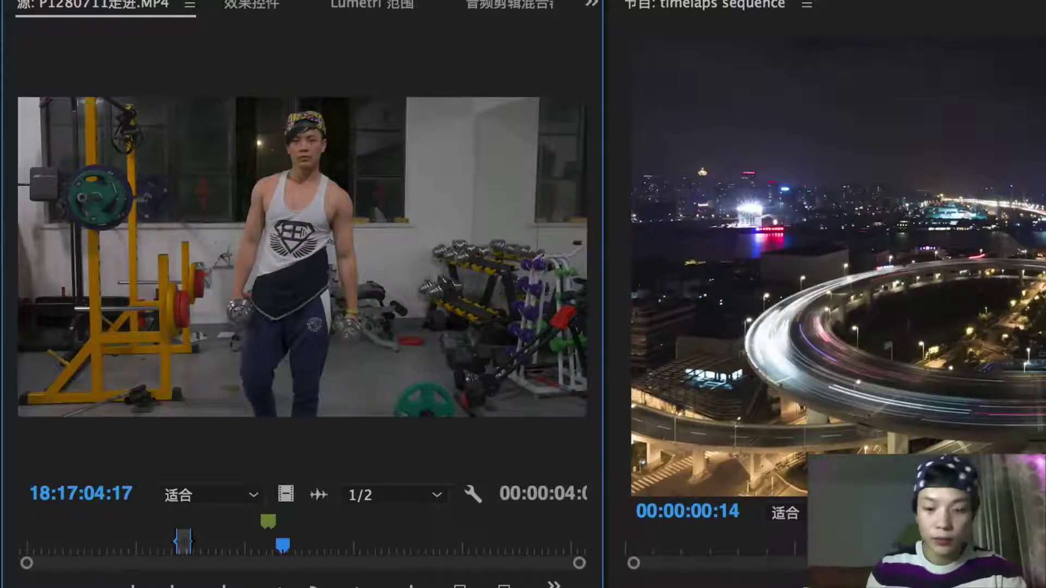
left_click(181, 537)
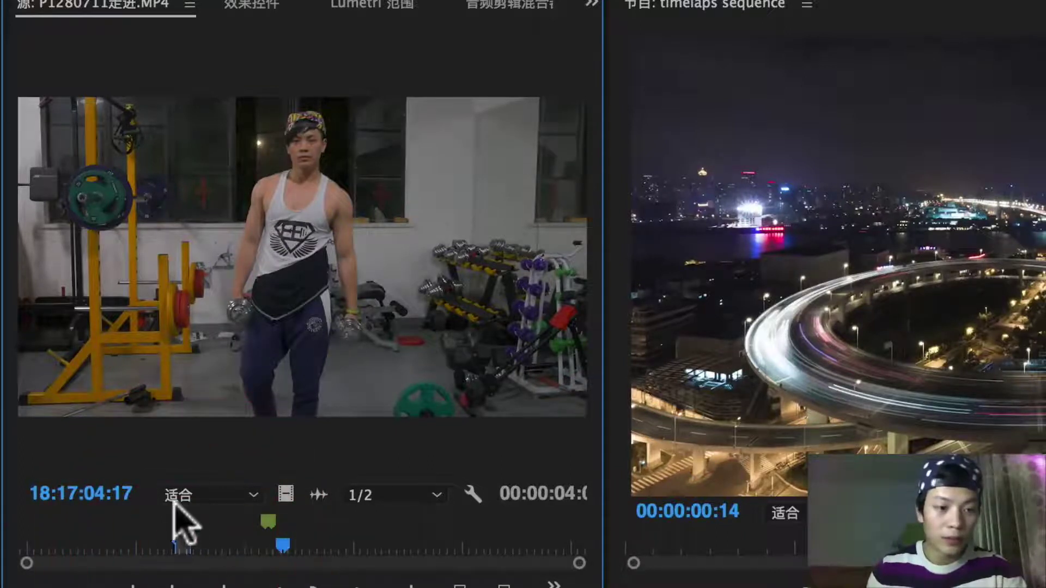
left_click(180, 545)
In the fit sequence, scrub P1280711走进.MP4 for matching poses, mark the loop point and trim the clip to the exercise repetition.
mouse_move(738, 419)
left_mouse_down()
mouse_move(749, 416)
mouse_move(736, 422)
left_mouse_up()
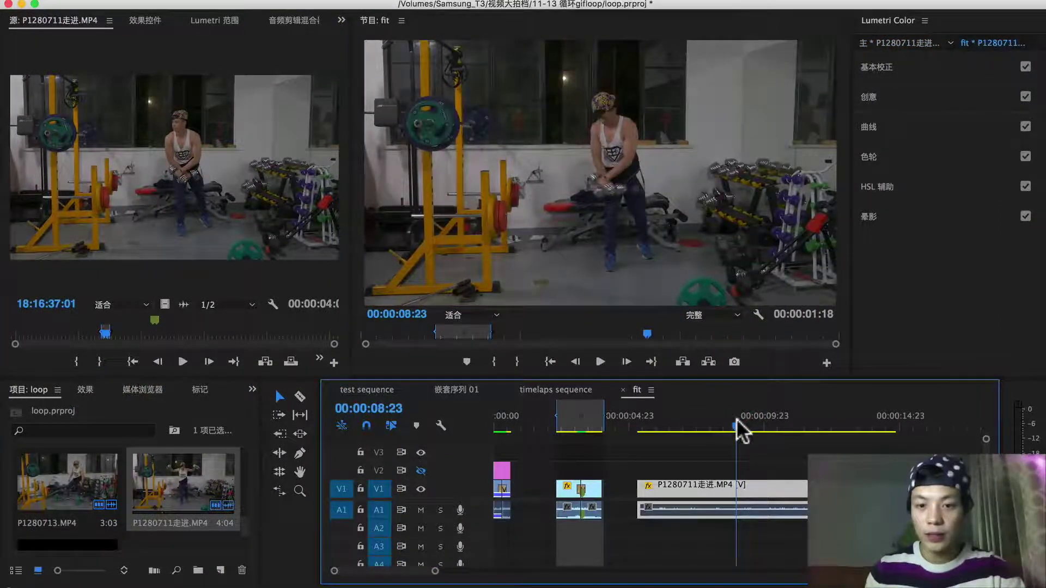
key("m")
left_click_drag(688, 430, 736, 433)
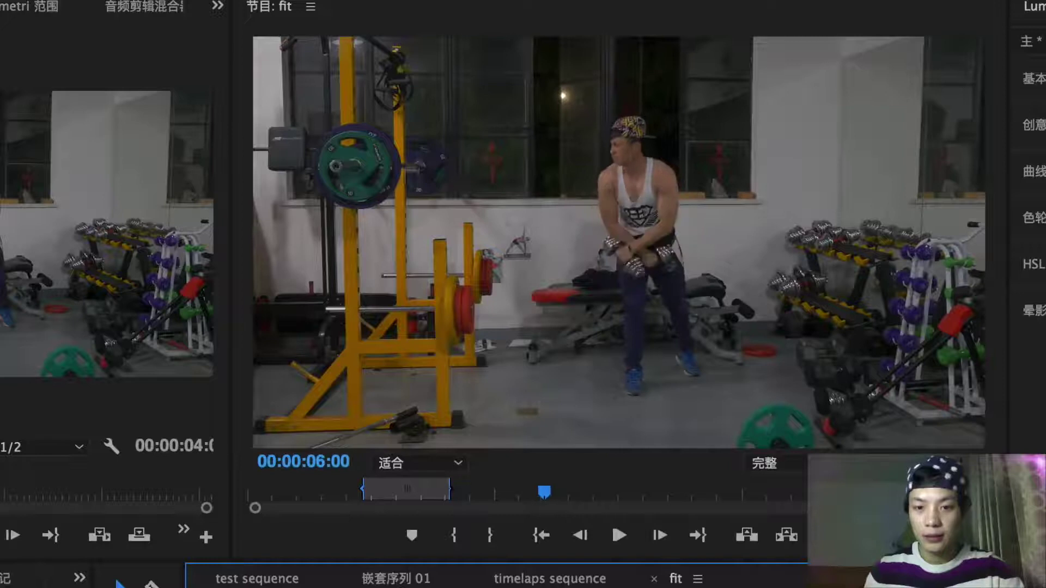
left_click_drag(656, 455, 639, 456)
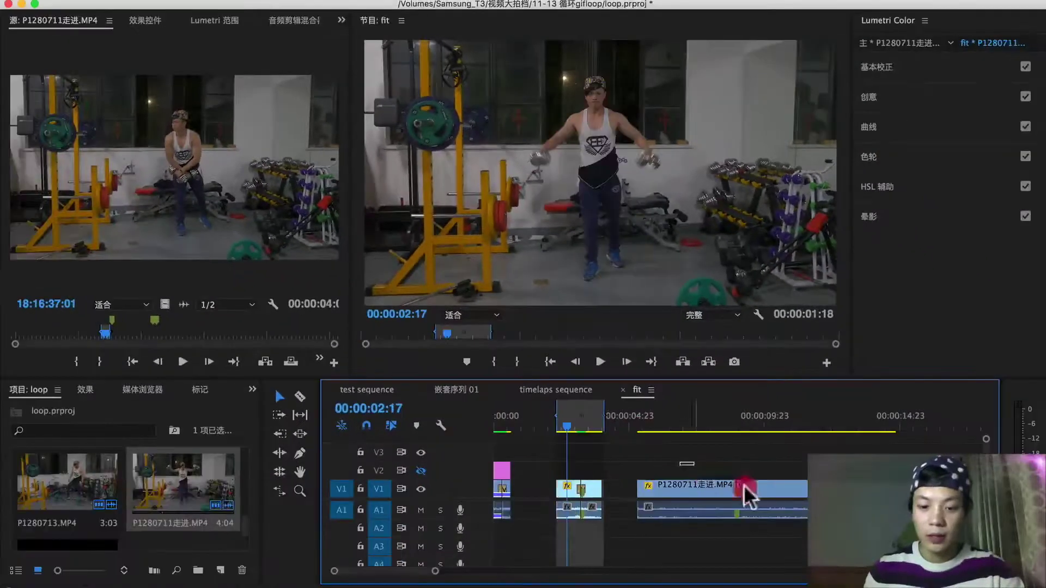
left_click(743, 484)
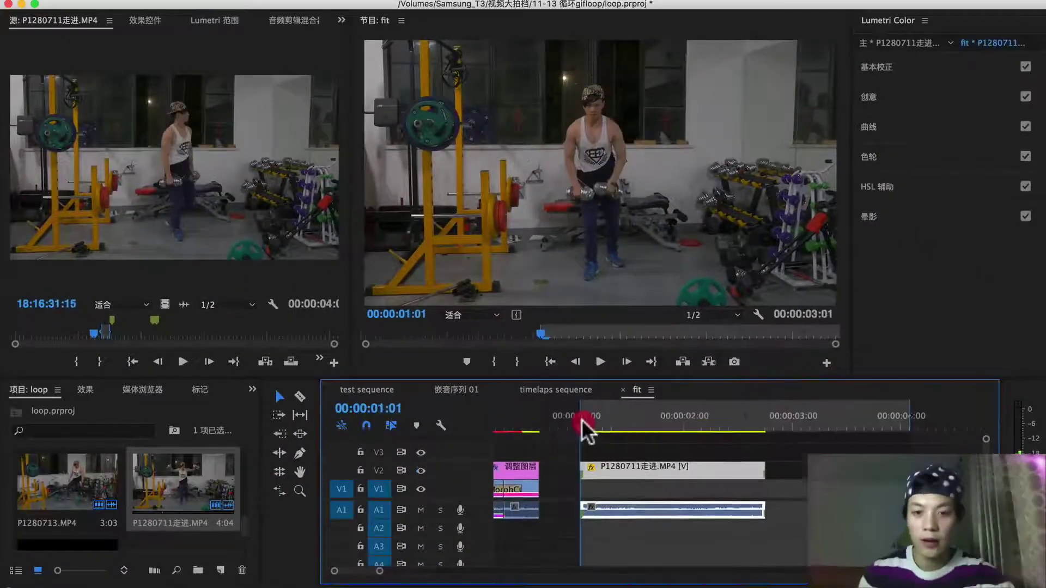
Compare the first and last frames of the trimmed P1280711走进.MP4 clip.
left_click(580, 417)
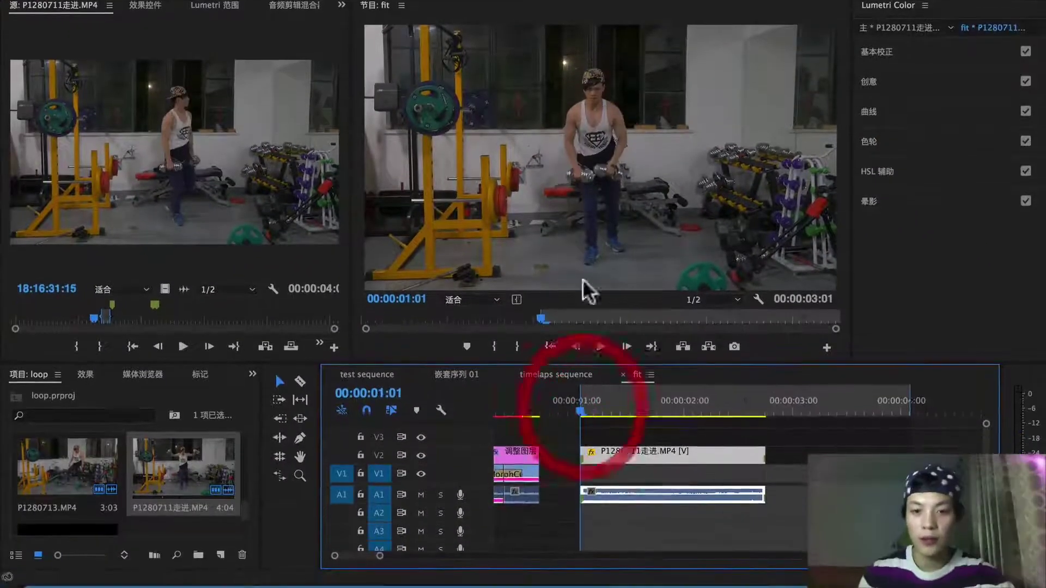
left_click(759, 413)
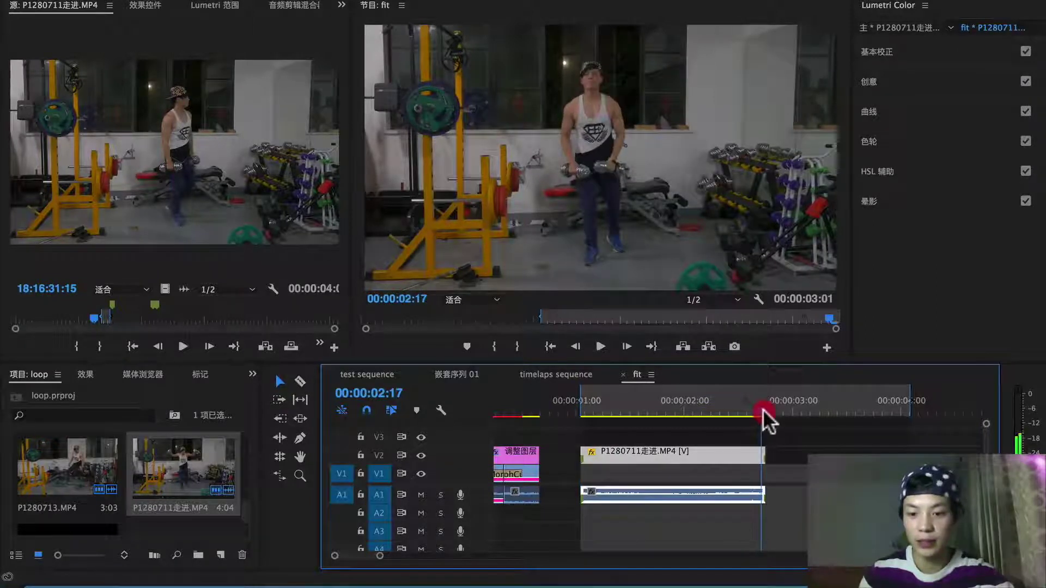
left_click(752, 412)
Cut the gym clip at 00:00:01:19 and swap the two halves so the second half plays first.
left_click(662, 400)
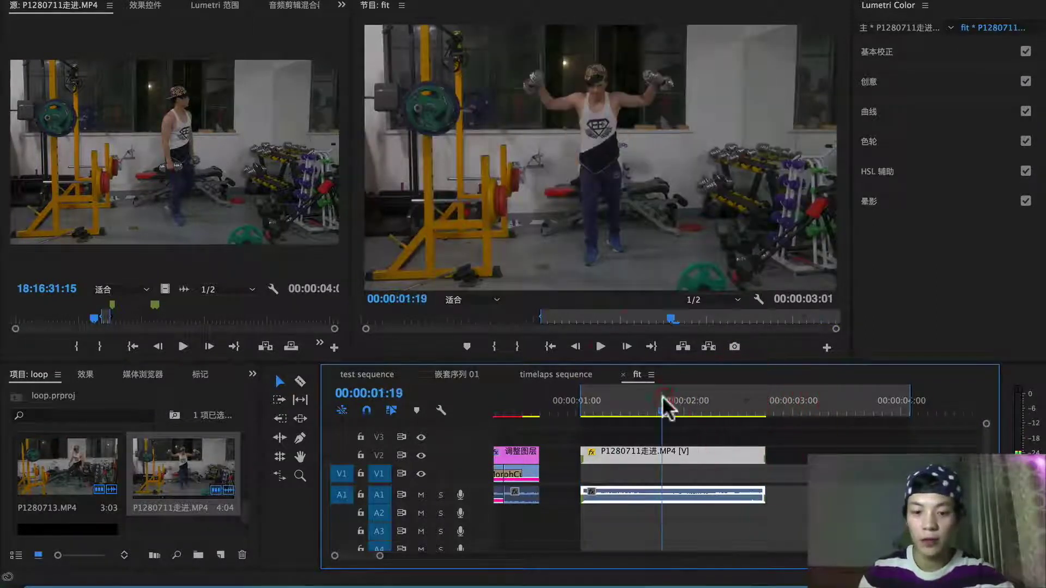
key("c")
left_click(662, 457)
key("v")
left_click_drag(630, 455, 820, 456)
left_click(739, 457, "shift")
left_click_drag(739, 457, 675, 458)
Step frame by frame across the seam between the two swapped gym clip halves to examine the jump.
left_click(700, 403)
key("Left")
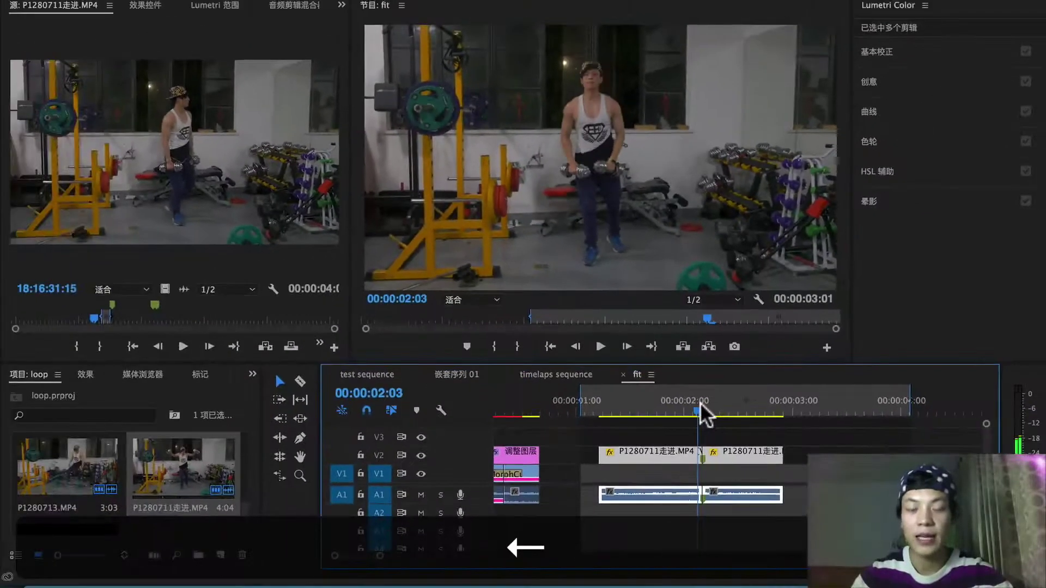
key("Right")
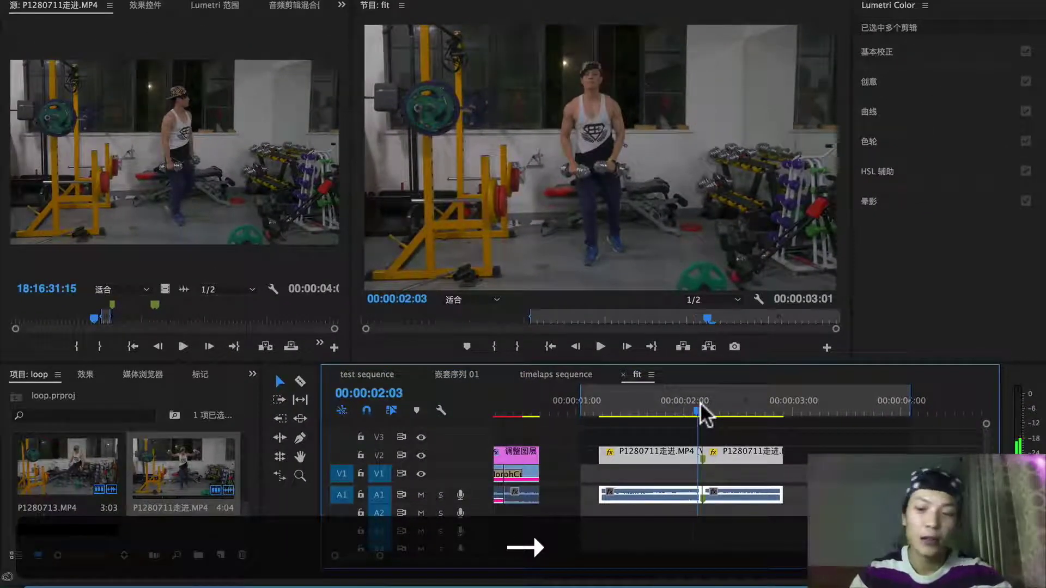
key("Right")
key("Left")
key("Left")
key("Left")
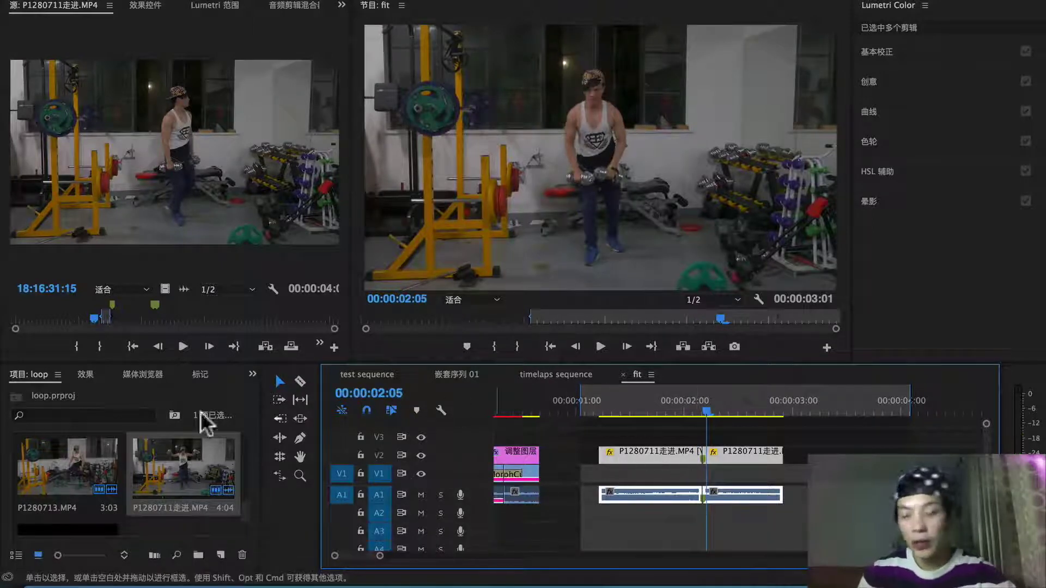
Apply the MorphCut video transition from the 溶解 (Dissolve) group to the cut between the two gym clip halves.
left_click(86, 374)
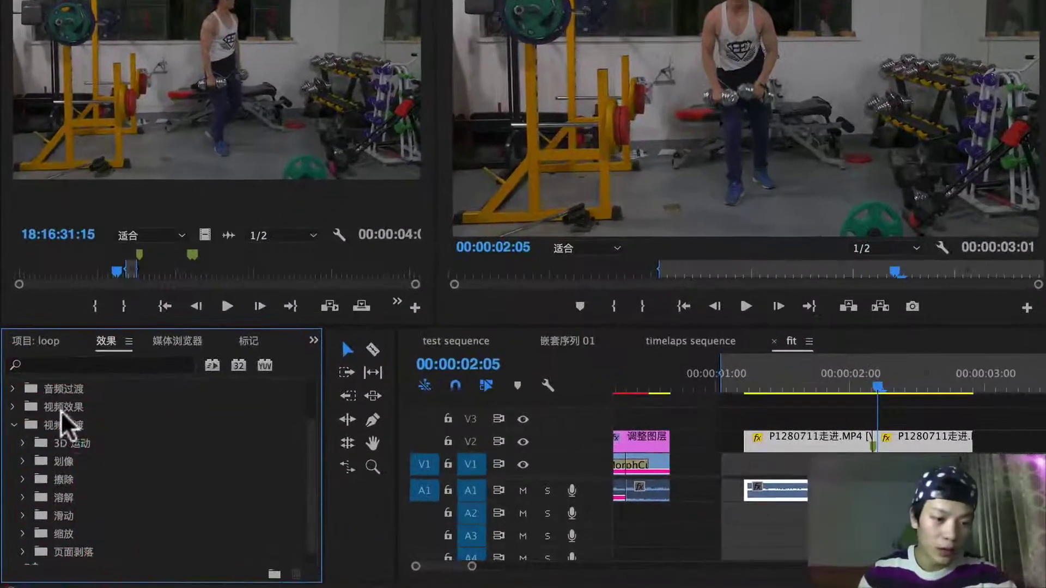
left_click(22, 498)
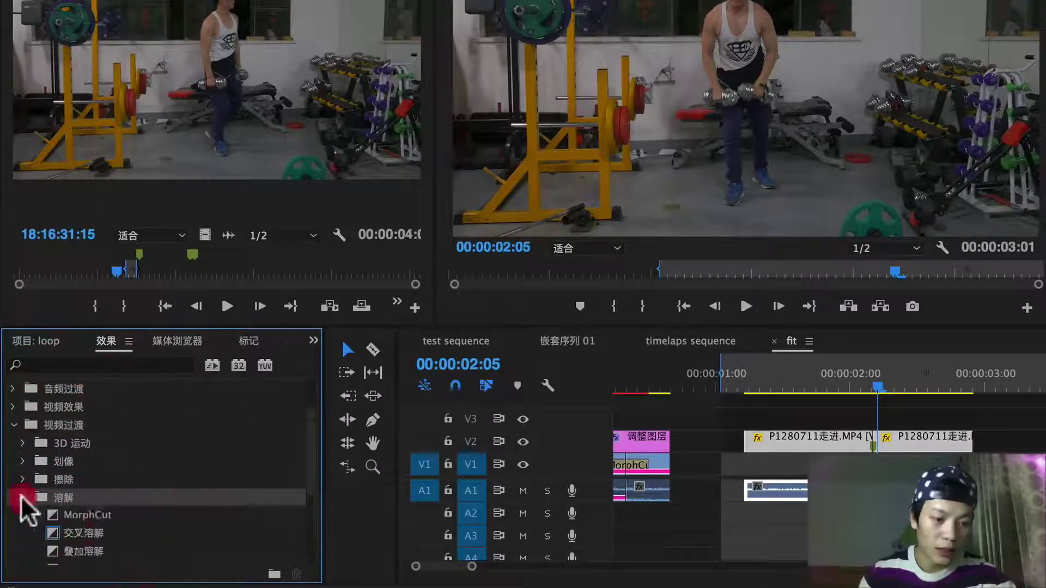
left_click(114, 516)
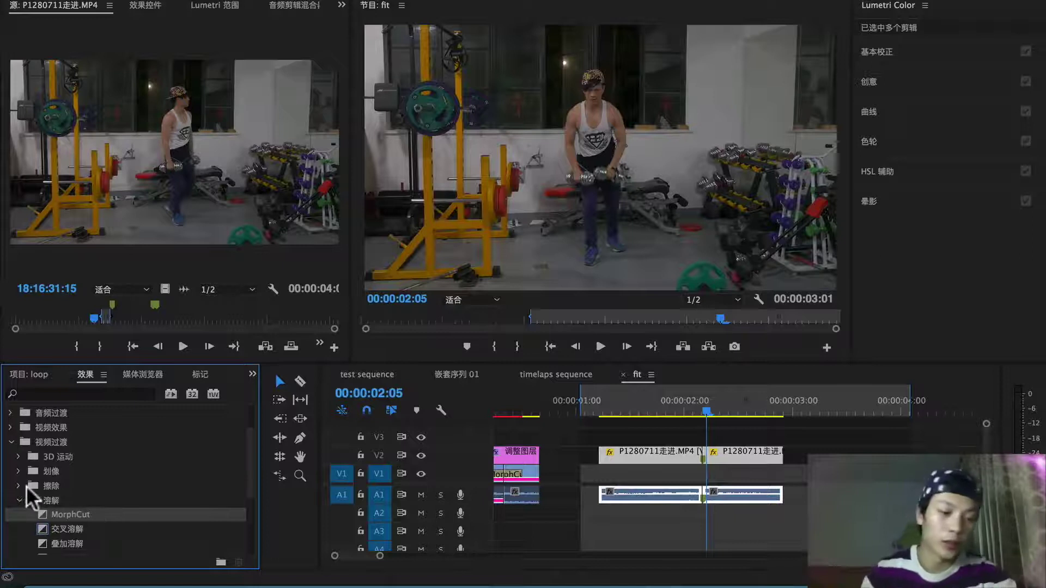
left_click_drag(62, 512, 695, 446)
left_click(702, 409)
left_click(703, 451)
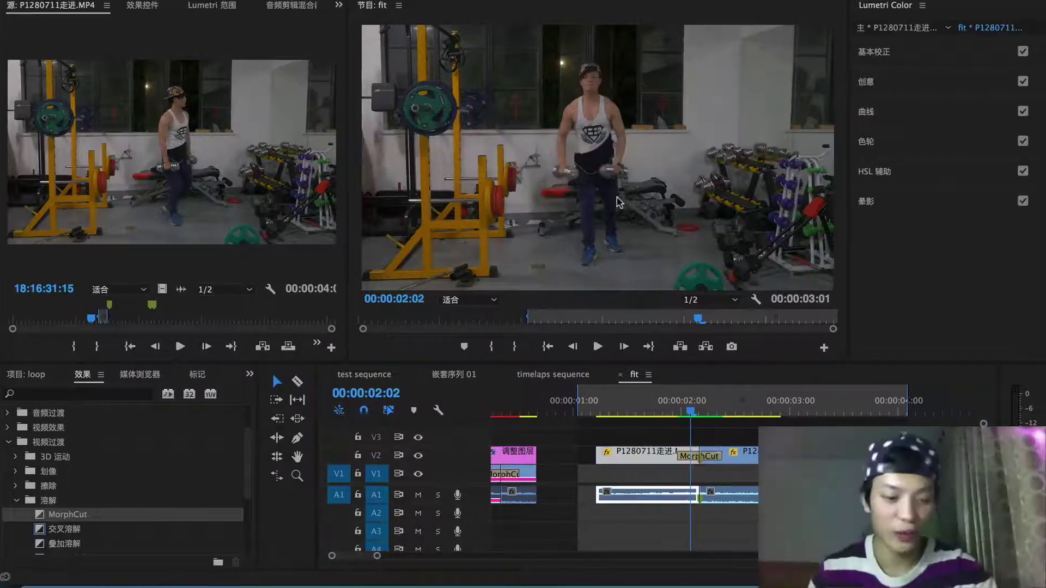
Enlarge the fit sequence's program view, play and scrub the MorphCut transition, and restore the normal layout.
key("ctrl+grave")
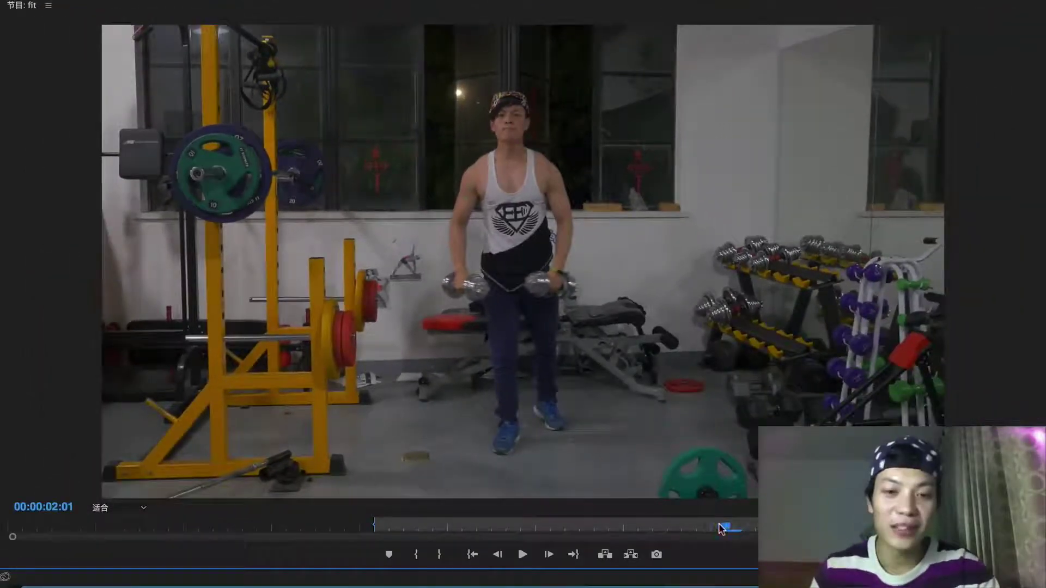
mouse_move(720, 528)
left_mouse_down()
mouse_move(735, 524)
mouse_move(725, 521)
left_mouse_up()
key("space")
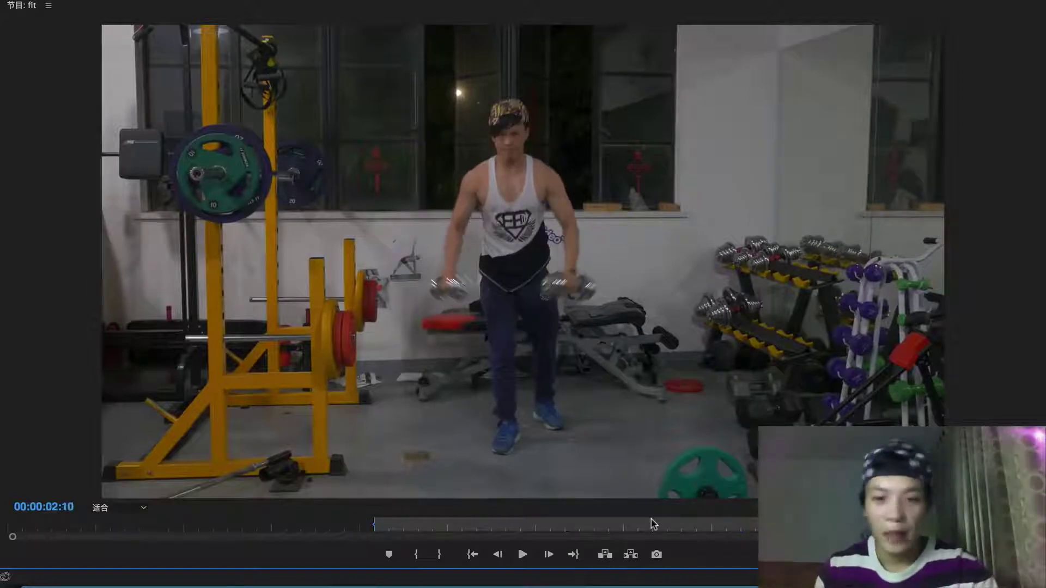
left_click(699, 526)
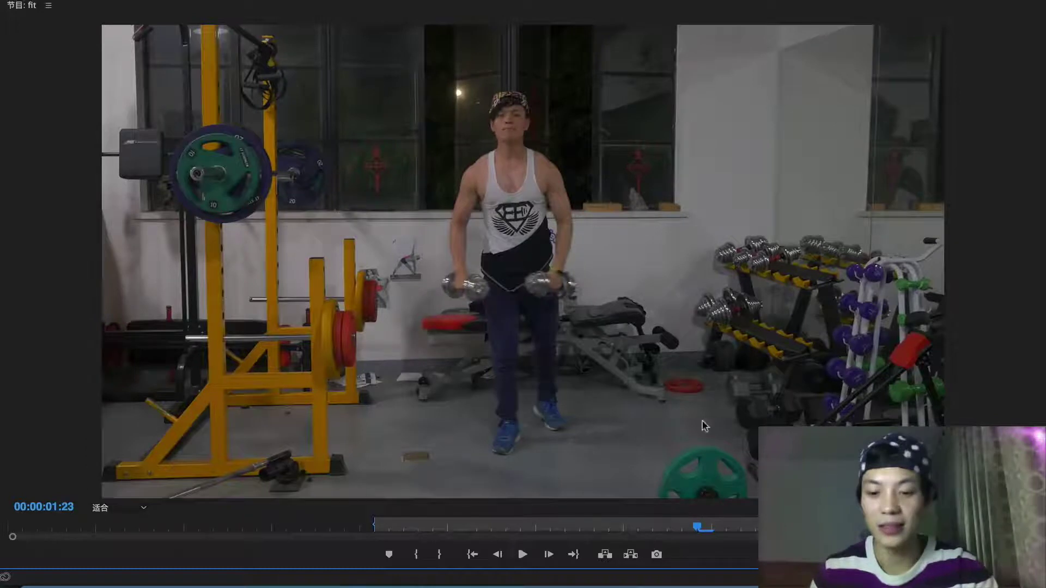
key("space")
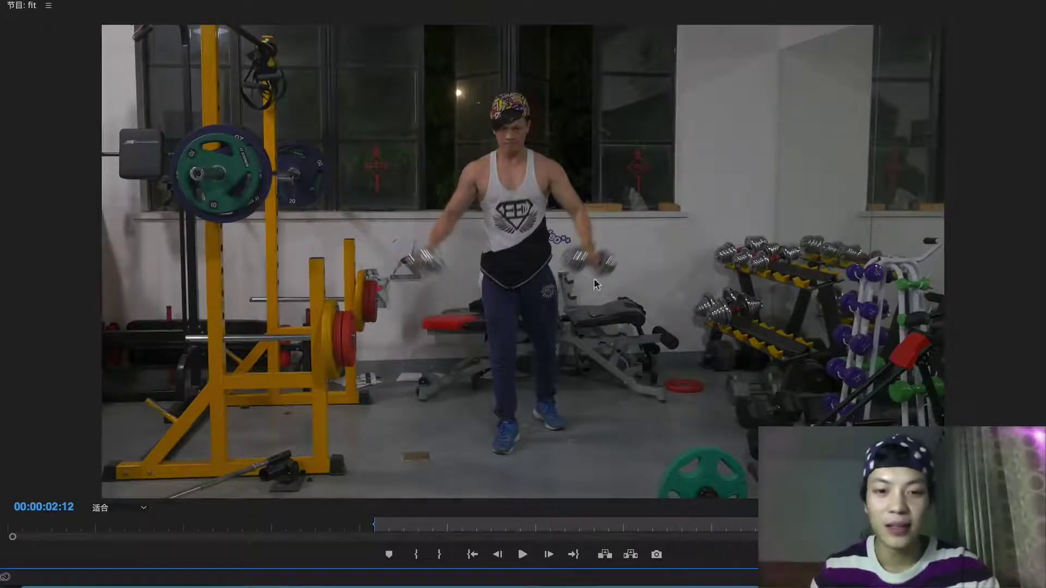
key("grave")
Scrub the MorphCut seam of the P1280713.MP4 clips at the start of the sequence, and switch to Final Cut Pro.
left_click(504, 411)
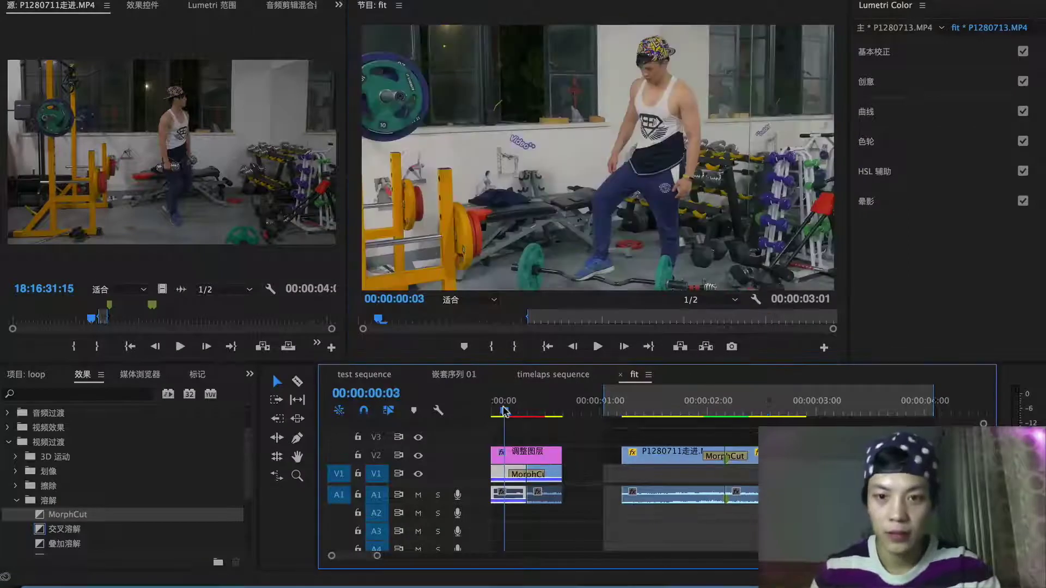
mouse_move(527, 412)
left_mouse_down()
mouse_move(537, 412)
mouse_move(514, 413)
mouse_move(530, 414)
left_mouse_up()
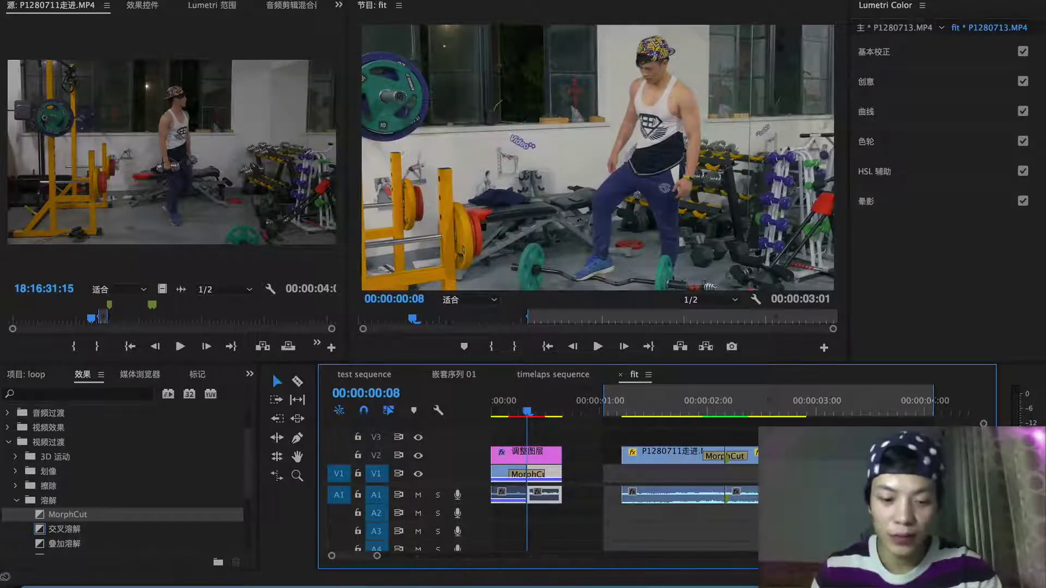
left_click(456, 584)
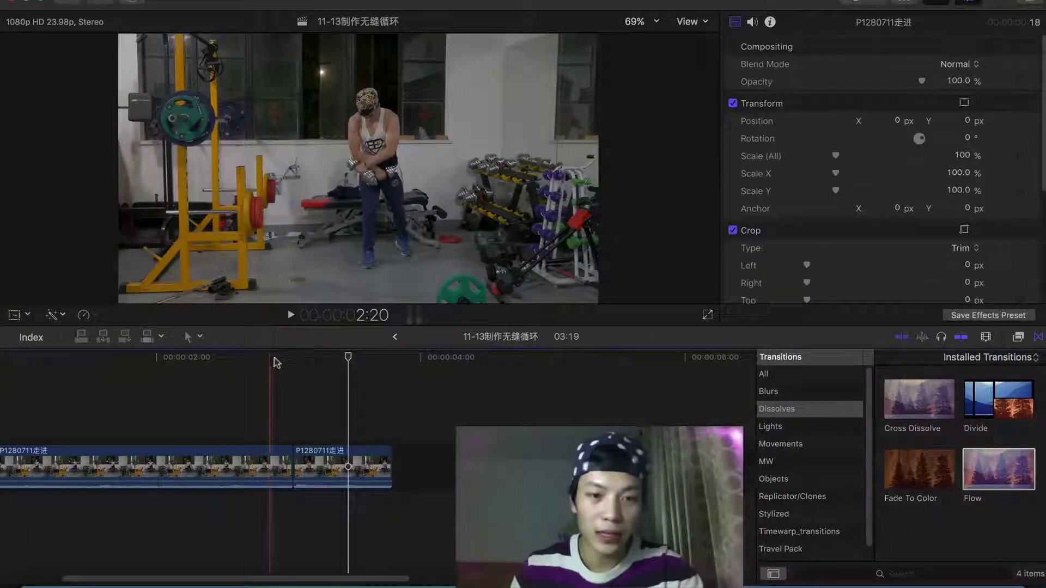
Apply the Flow transition from Dissolves to the cut between the two P1280711走进 clips and shorten it to 3 frames.
left_click(291, 368)
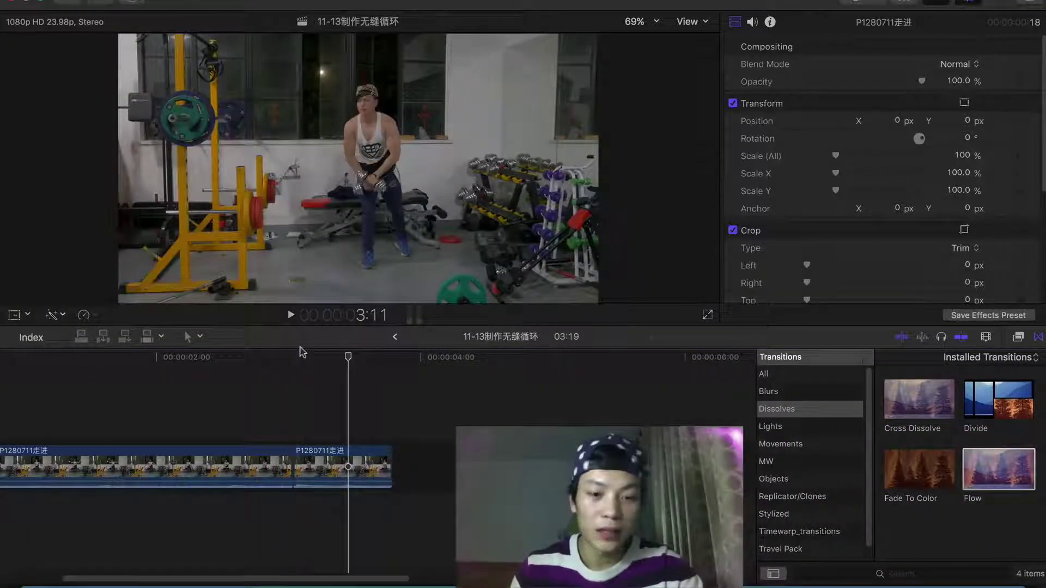
left_click(1037, 338)
left_click(1038, 337)
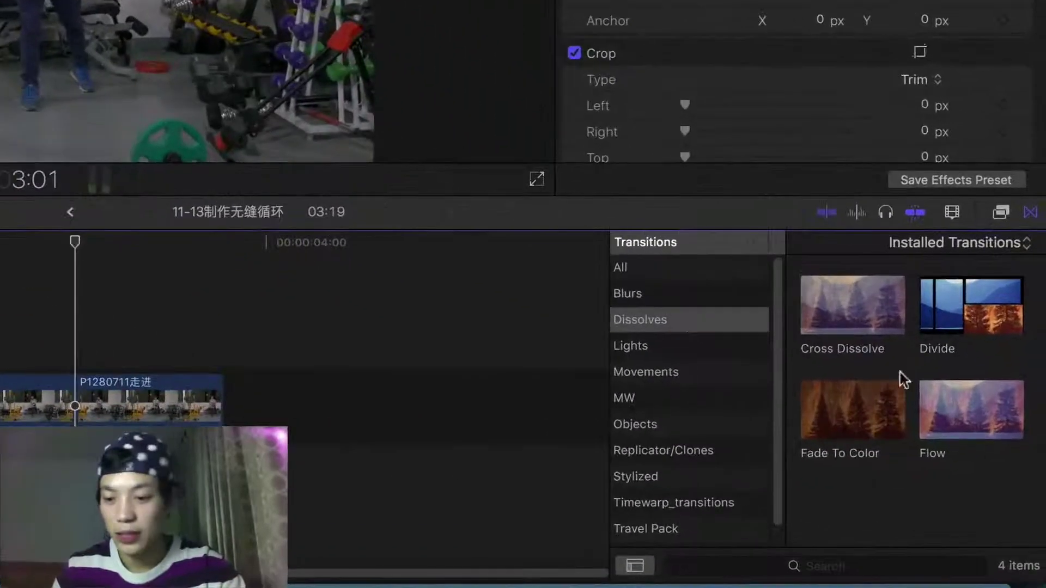
left_click_drag(1013, 414, 100, 410)
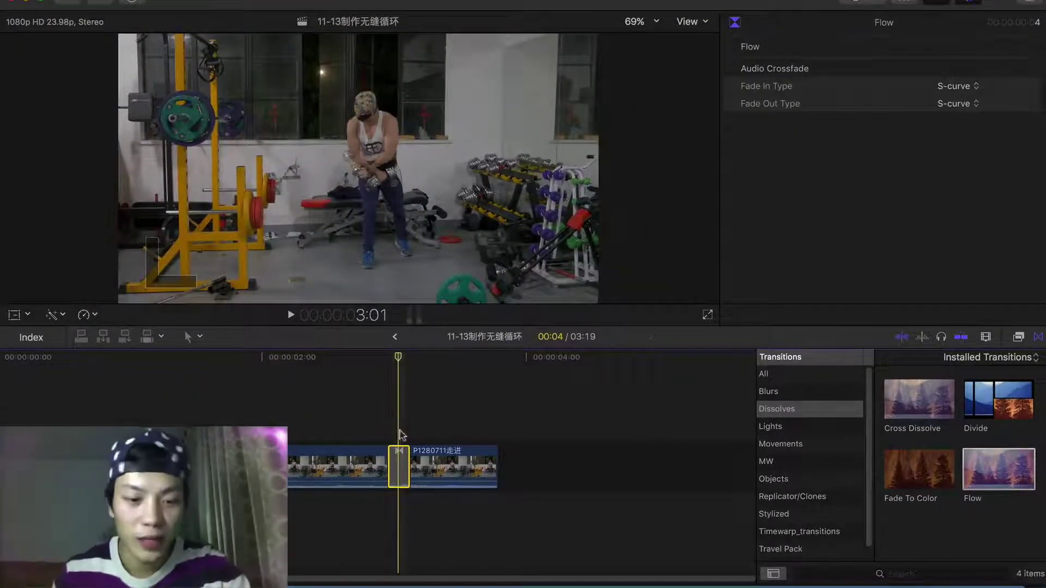
left_click_drag(391, 458, 397, 457)
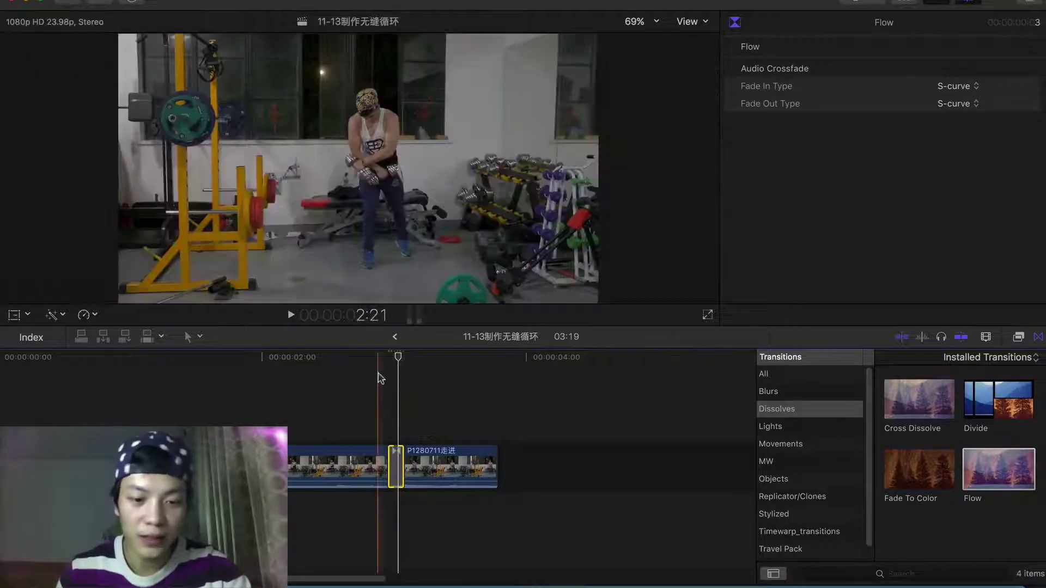
Play the timeline from just before the Flow transition to examine how smoothly it bridges the cut.
left_click(378, 372)
key("space")
key("space")
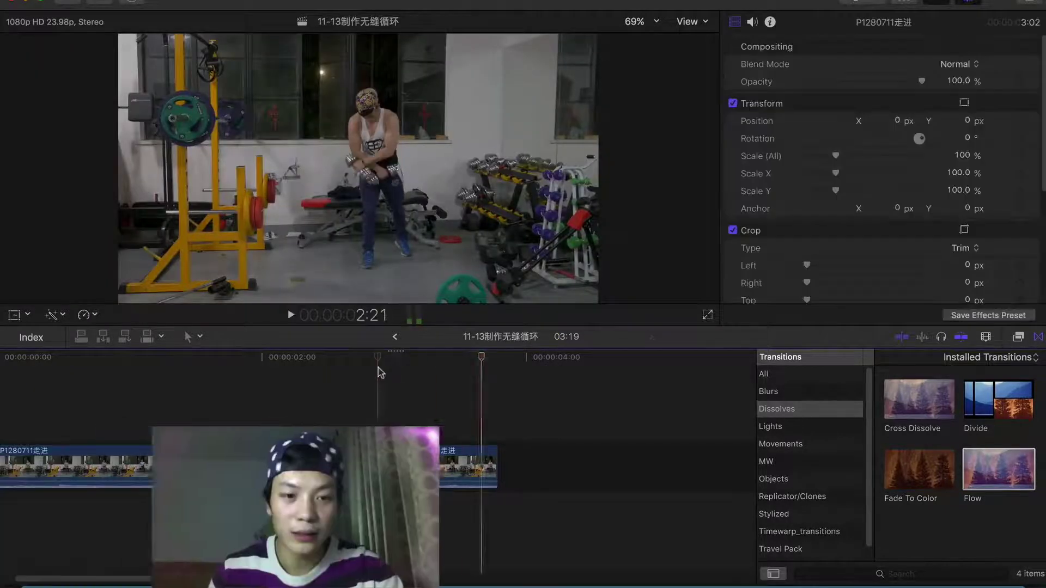
key("space")
key("space")
Switch to Photoshop and import the frames of fitshort.mp4 as layers in a frame animation.
key("super+Tab")
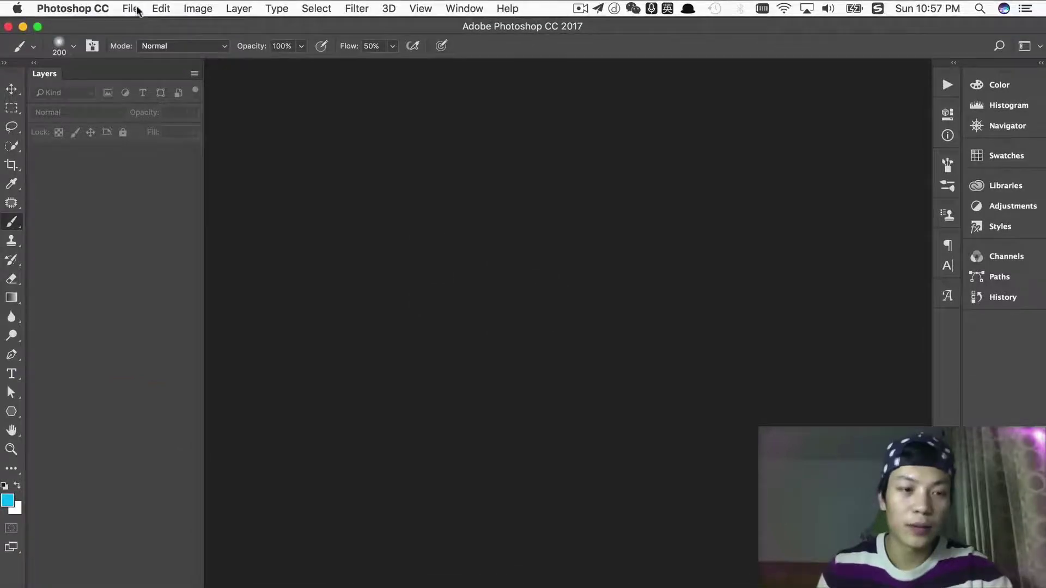
left_click(137, 9)
mouse_move(172, 327)
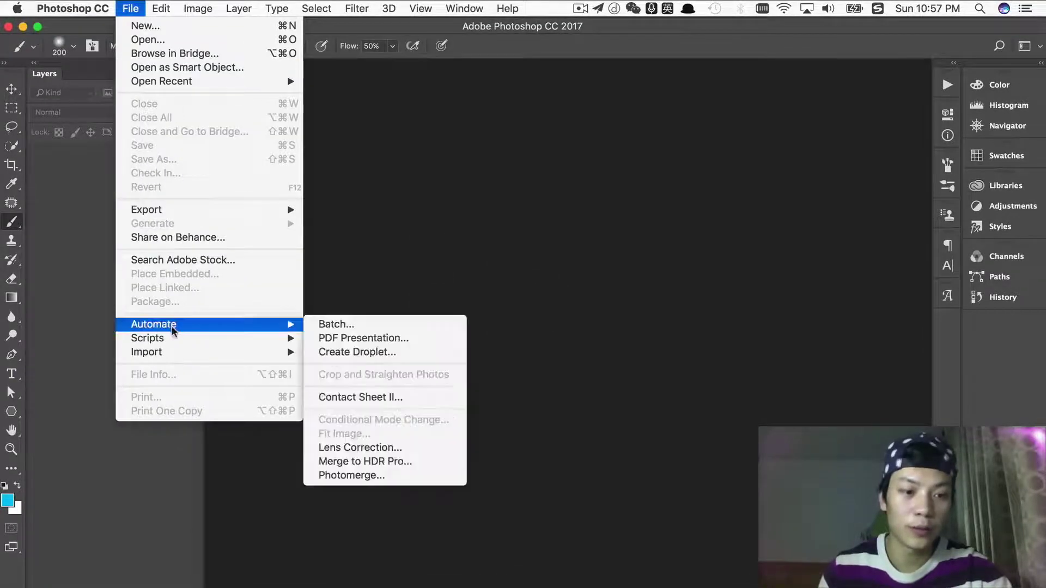
mouse_move(217, 353)
left_click(377, 366)
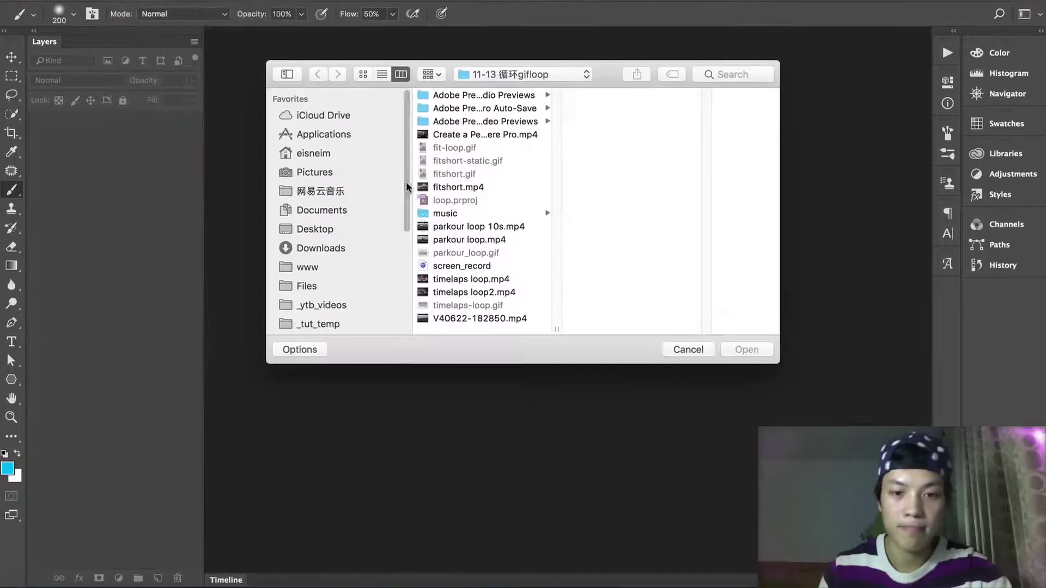
double_click(430, 187)
left_click(715, 220)
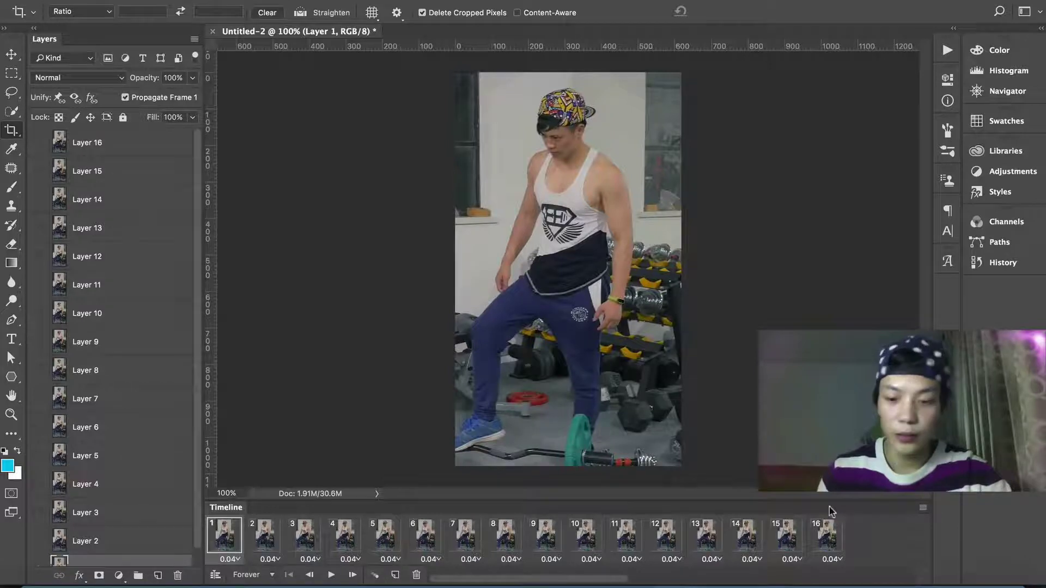
Set the delay of all 16 animation frames to 0.1 seconds and play the animation.
left_click(826, 535, "shift")
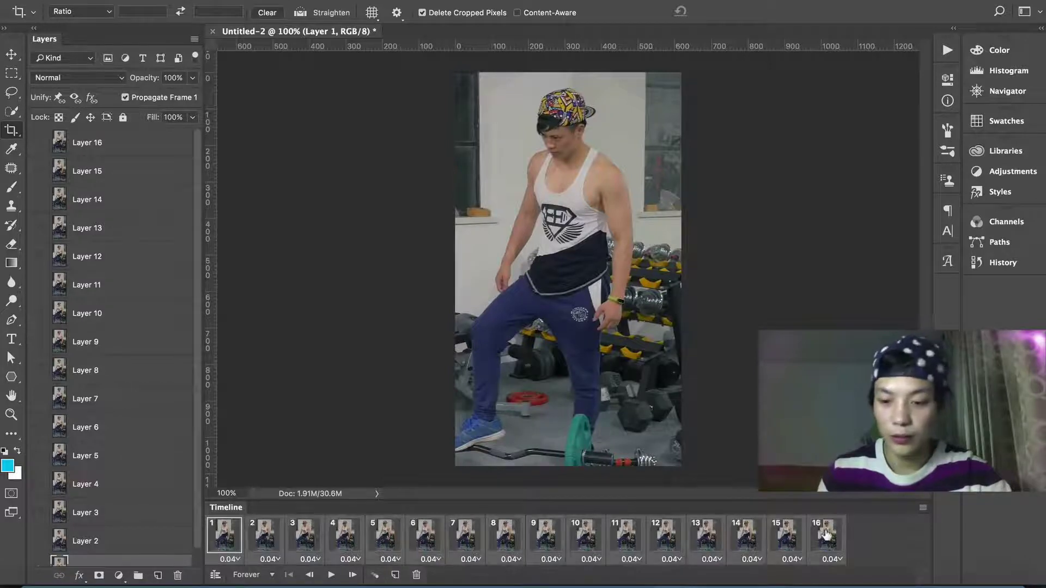
left_click(235, 562)
left_click(271, 454)
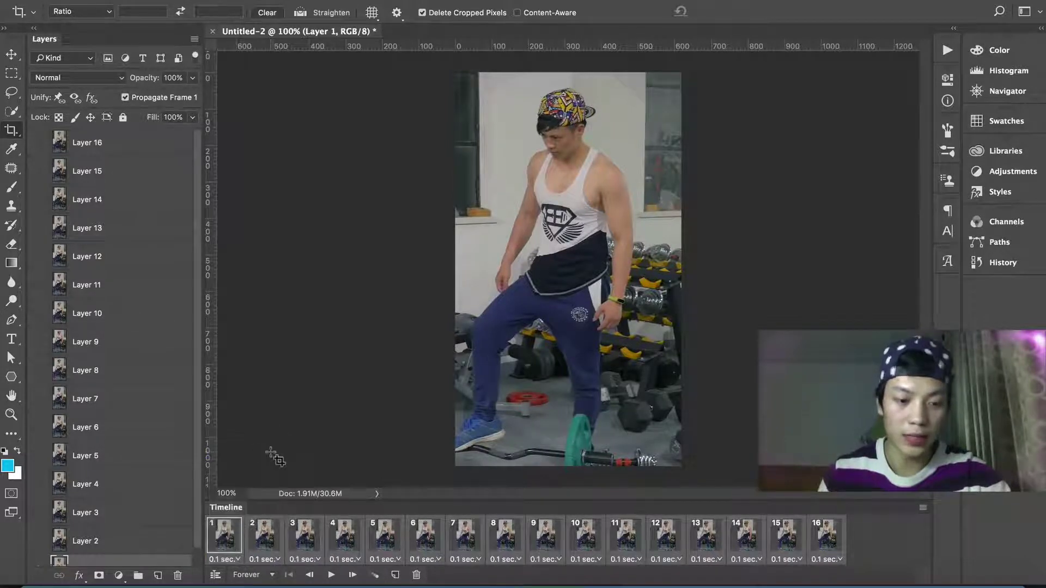
left_click(331, 575)
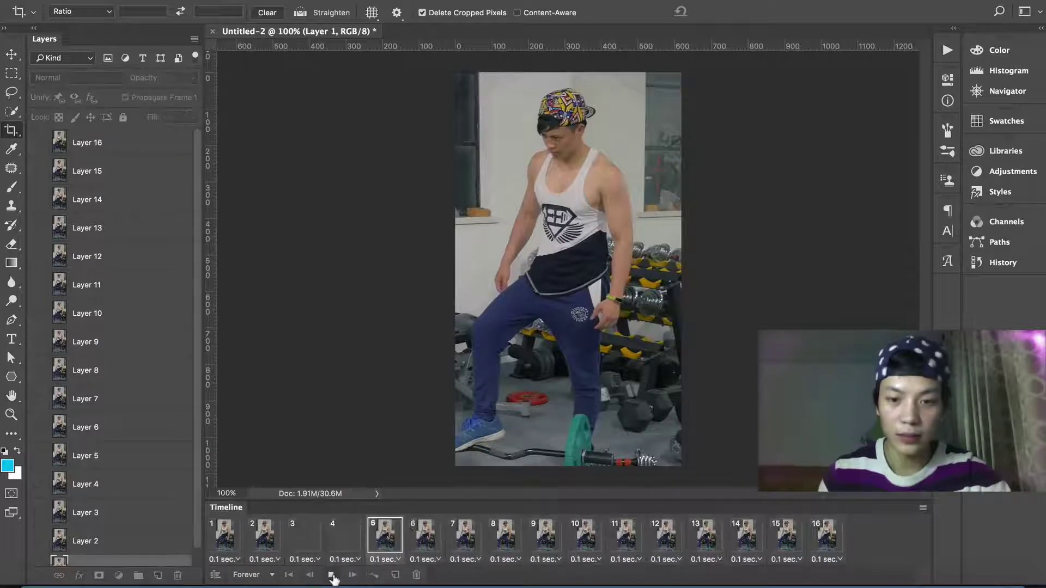
left_click(331, 576)
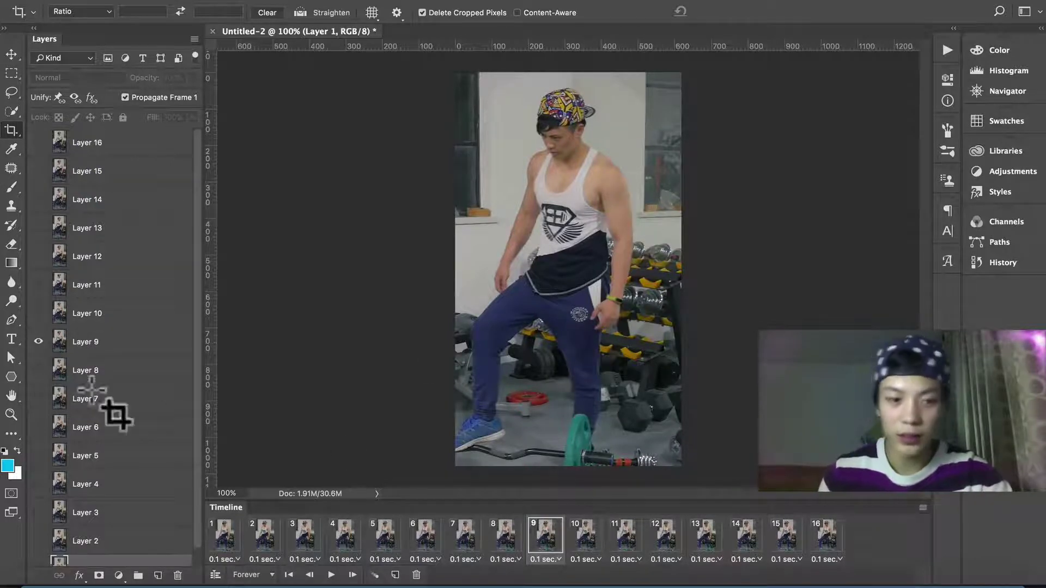
Make Layer 1 visible beneath the moving layers in frames 2 to 16, checking several frames.
scroll(81, 397, "down", 1)
left_click(224, 544)
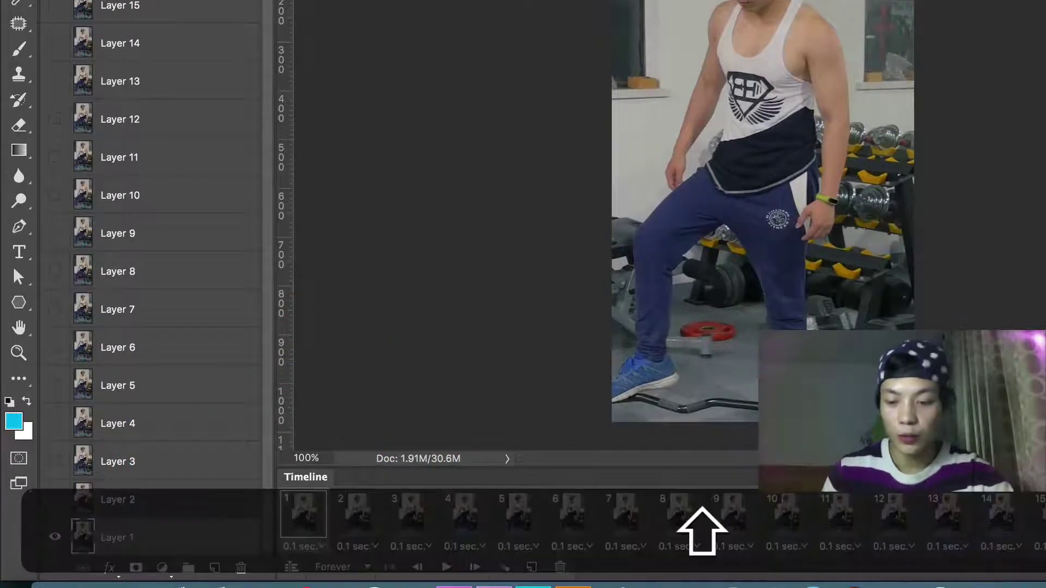
left_click(354, 515)
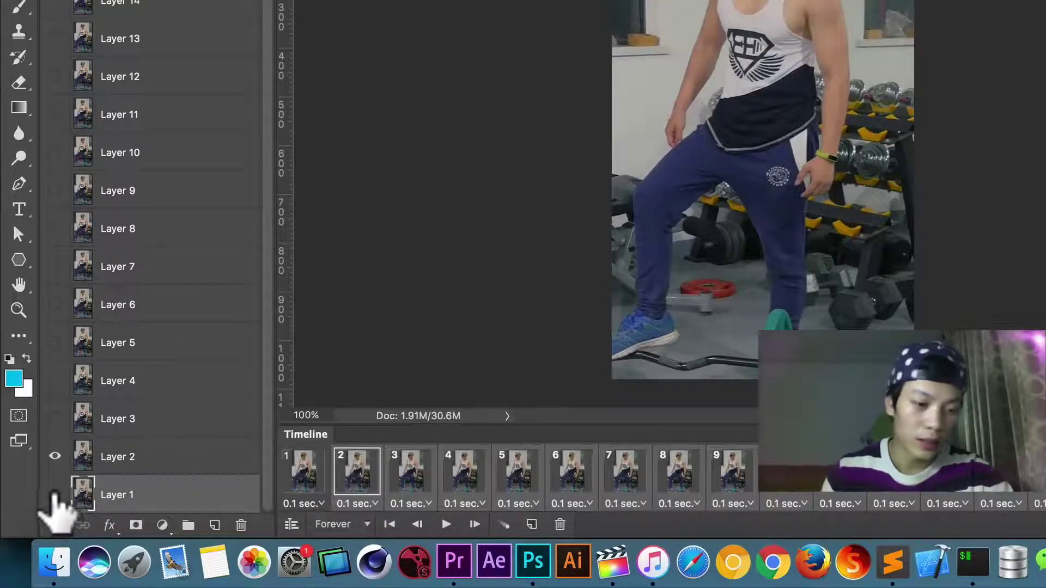
left_click(55, 494)
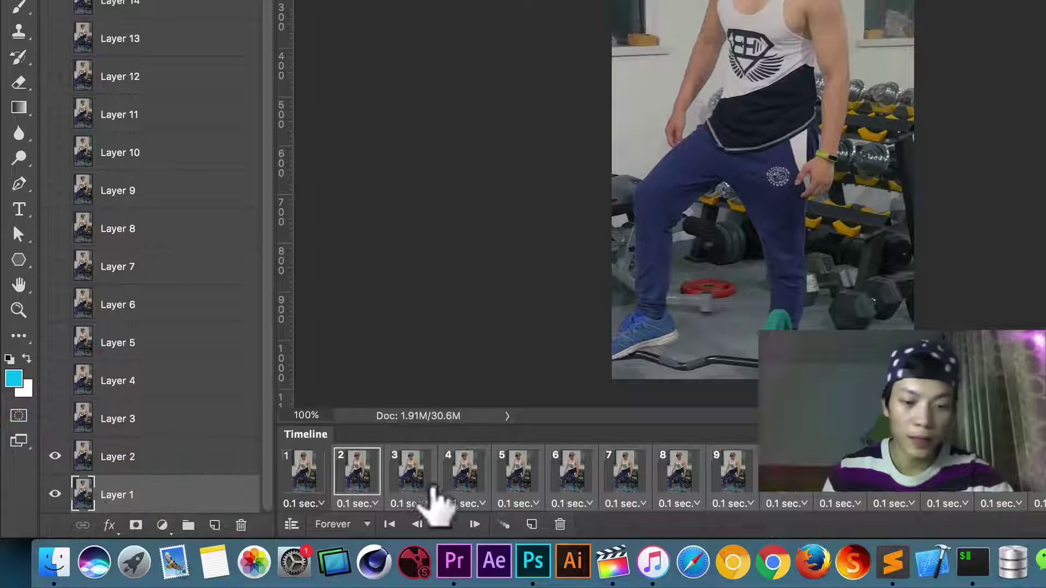
left_click(417, 474)
left_click(474, 496)
left_click(572, 496)
left_click(670, 496)
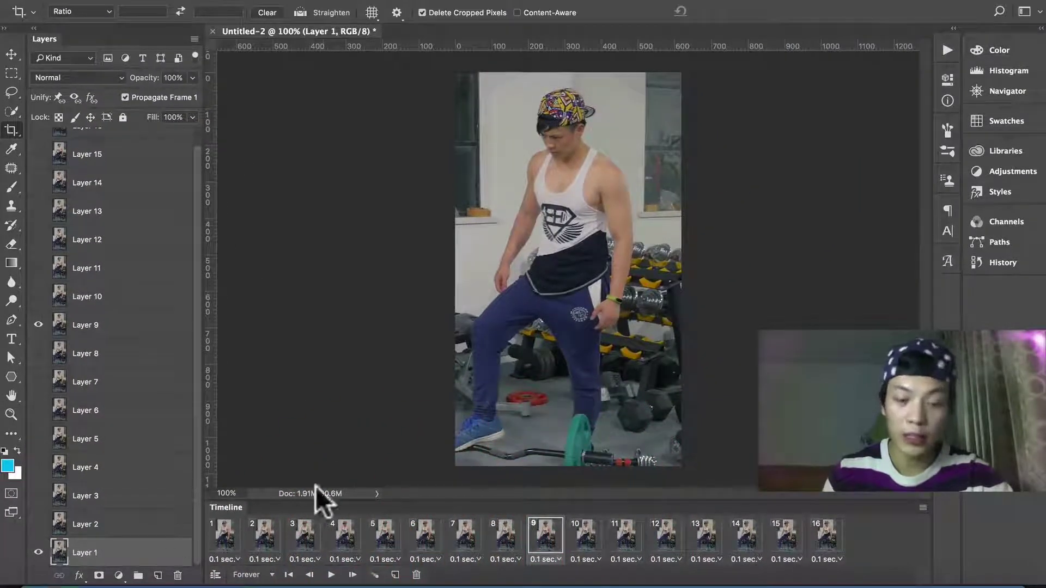
In frame 2, lasso an area running from the torso down across the legs and mask Layer 2 with that selection.
left_click(265, 536)
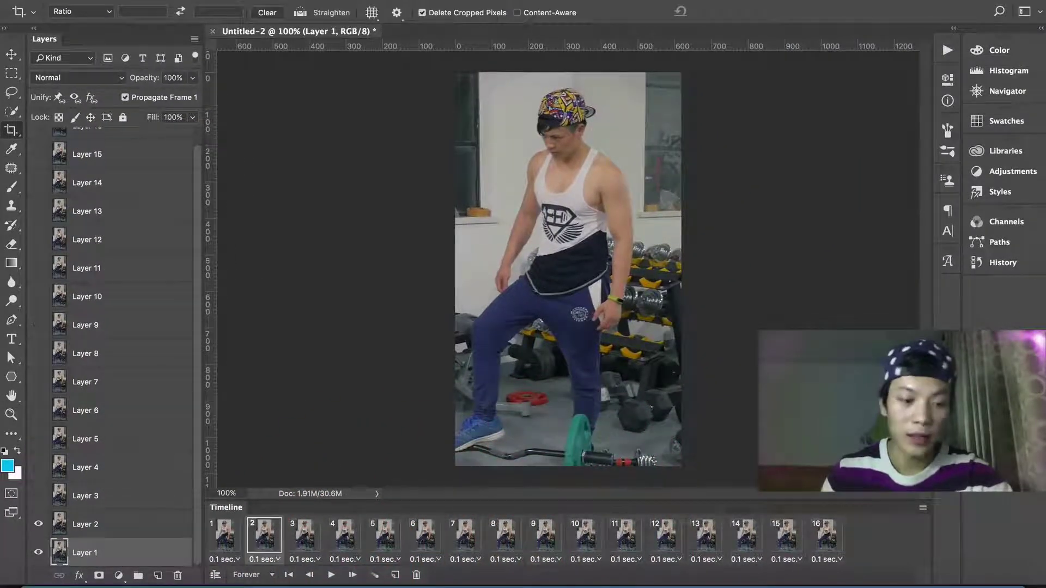
left_click(90, 525)
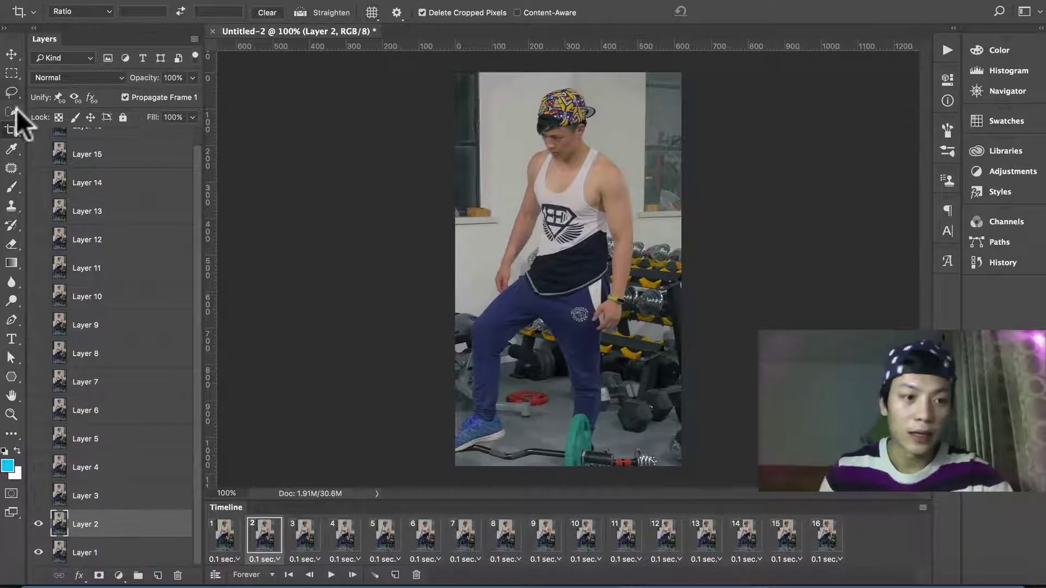
left_click(11, 92)
mouse_move(593, 212)
left_mouse_down()
mouse_move(599, 164)
mouse_move(661, 135)
mouse_move(682, 365)
mouse_move(618, 479)
mouse_move(427, 409)
mouse_move(485, 342)
left_mouse_up()
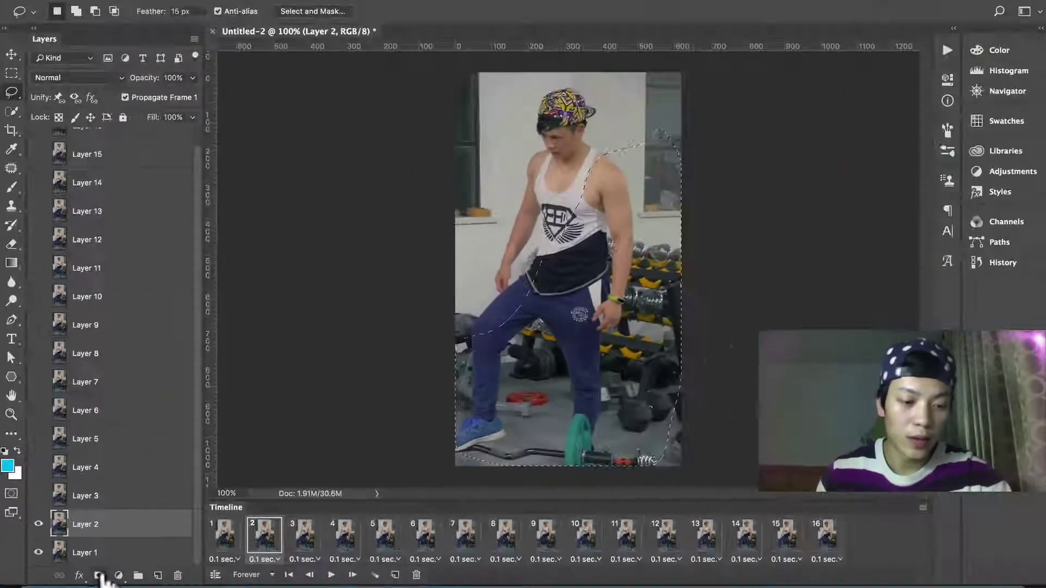
left_click(161, 564)
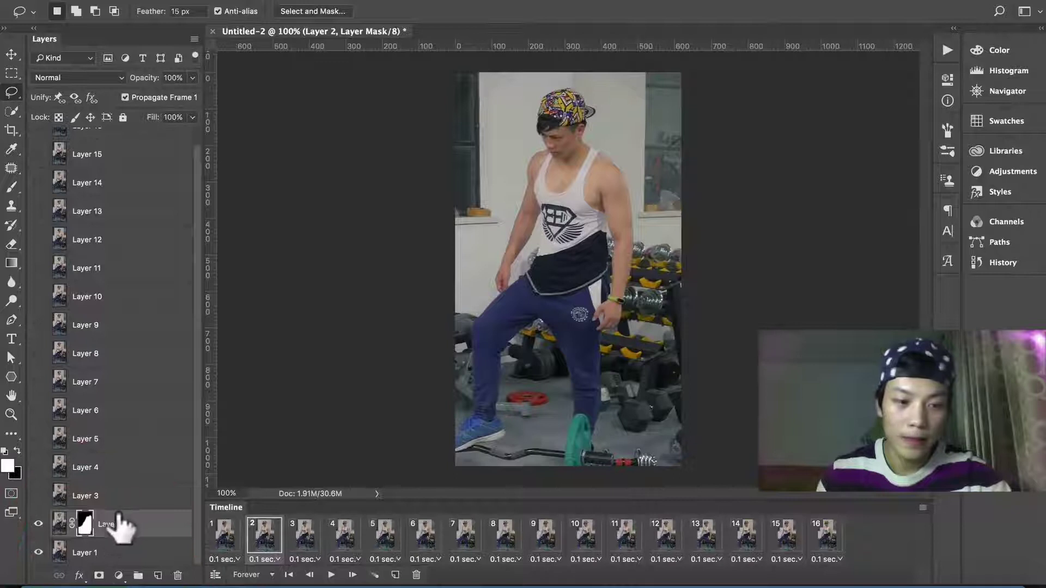
Brush black onto Layer 2's mask around the barbell and floor beside the man's standing leg.
left_click(90, 523)
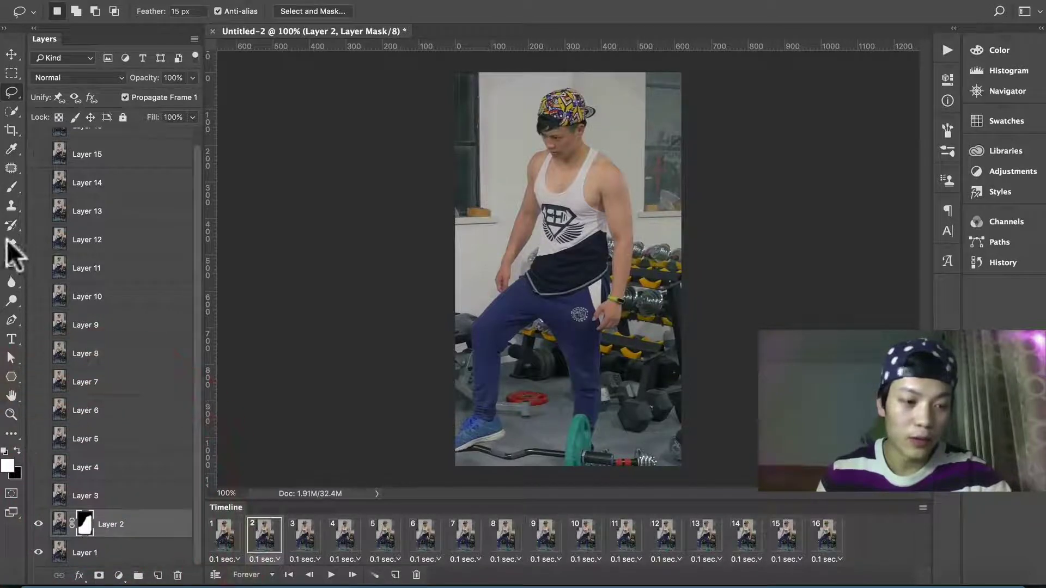
key("b")
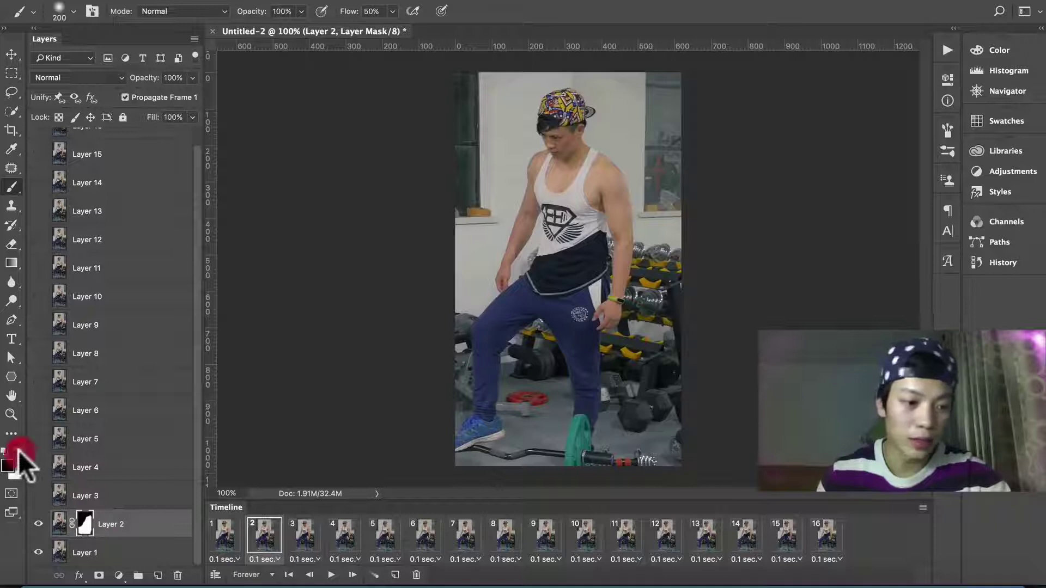
mouse_move(691, 404)
left_mouse_down()
mouse_move(683, 432)
mouse_move(671, 419)
mouse_move(672, 440)
mouse_move(615, 448)
left_mouse_up()
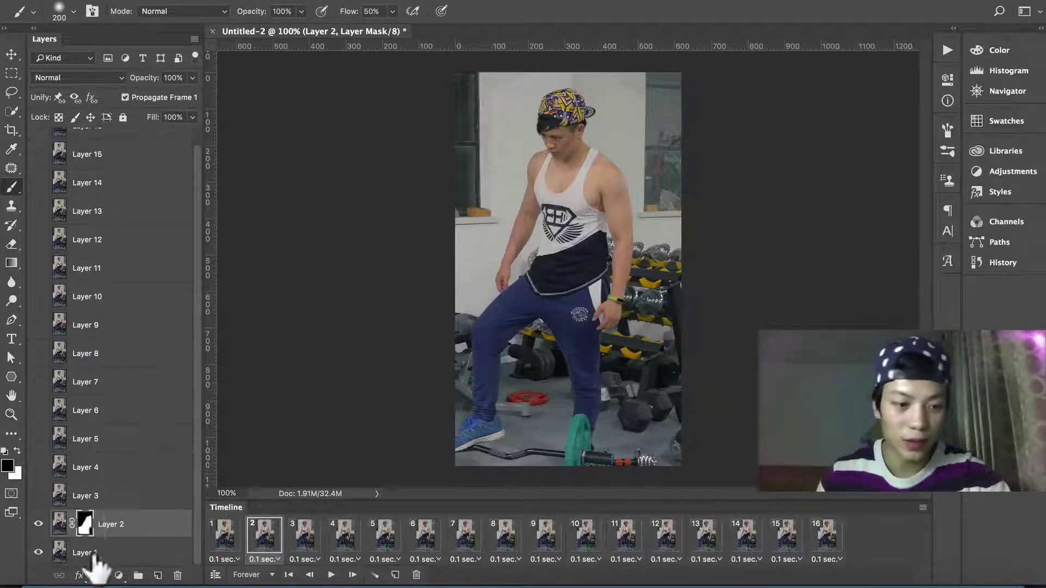
Invert the layer mask of Layer 2.
left_click(96, 529)
left_click(89, 527)
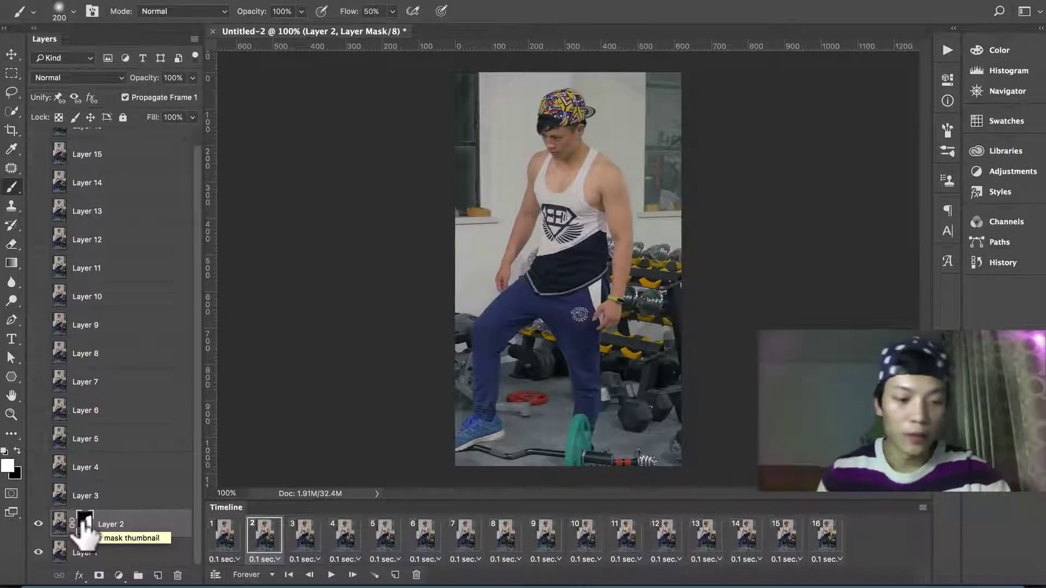
key("super")
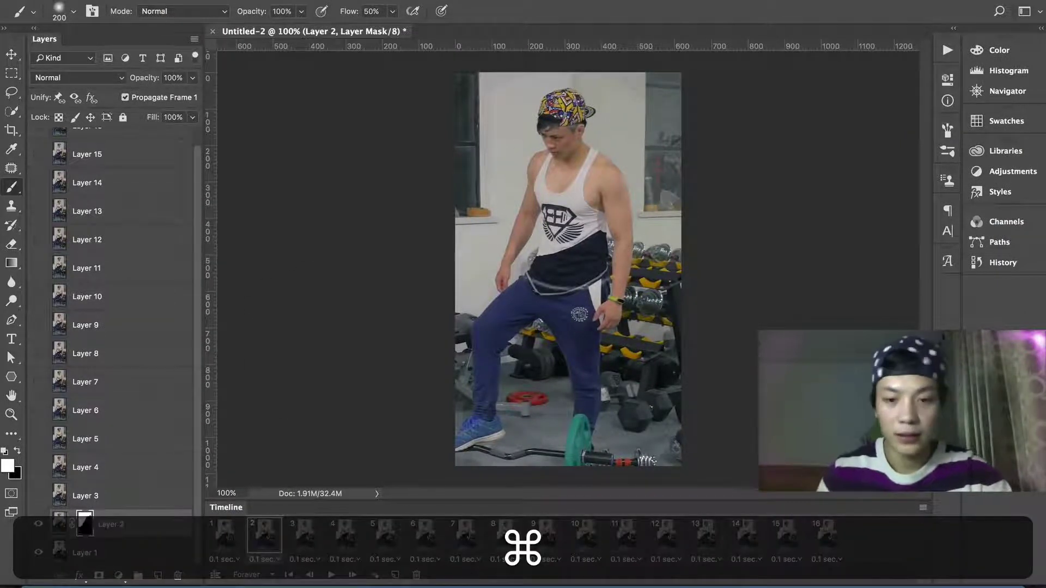
key("super+i")
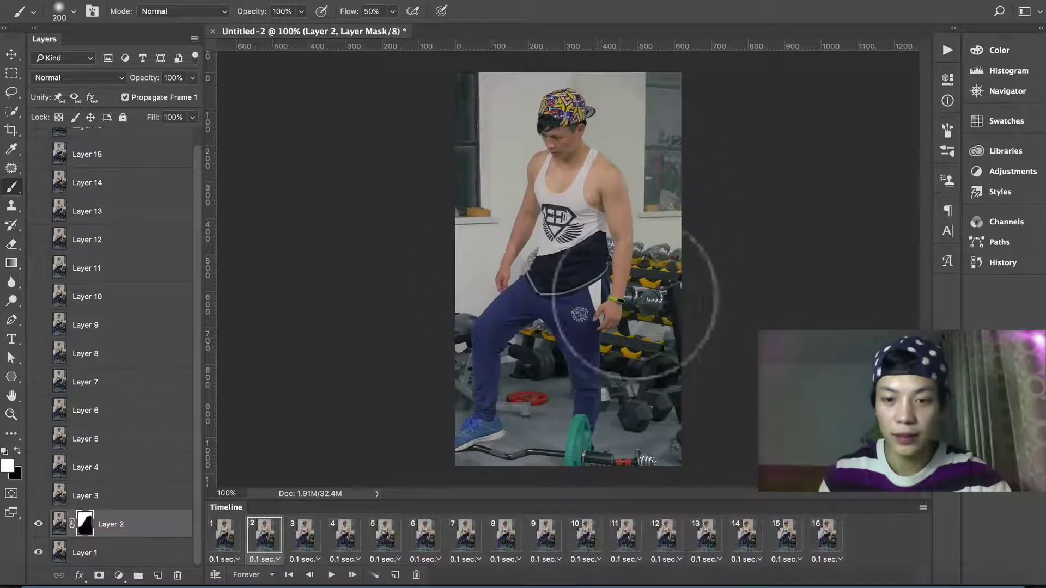
Brush white onto Layer 2's mask over the man's chest and set the brush size to 348 px.
left_click(594, 196)
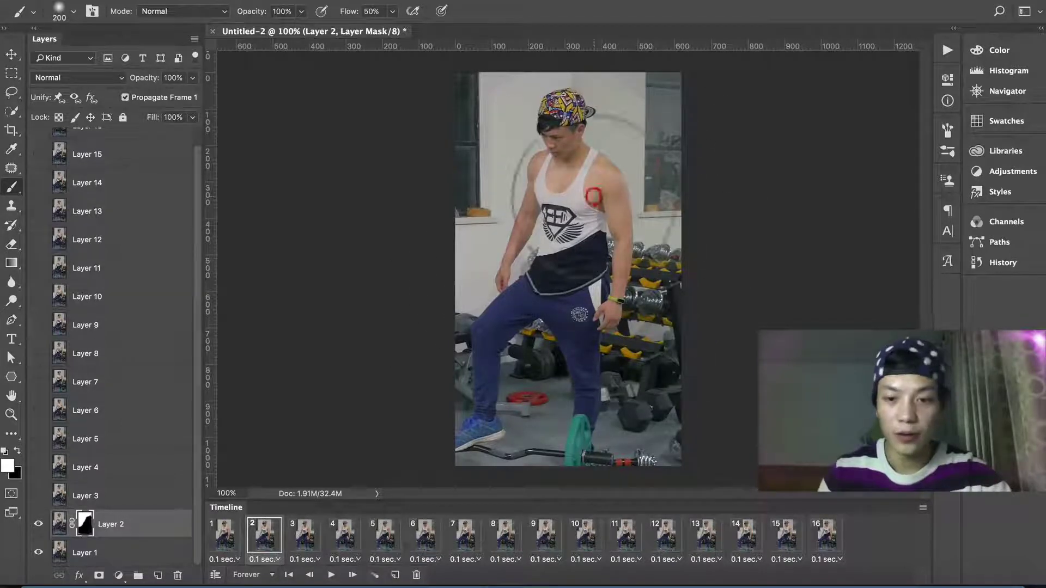
right_click(593, 196)
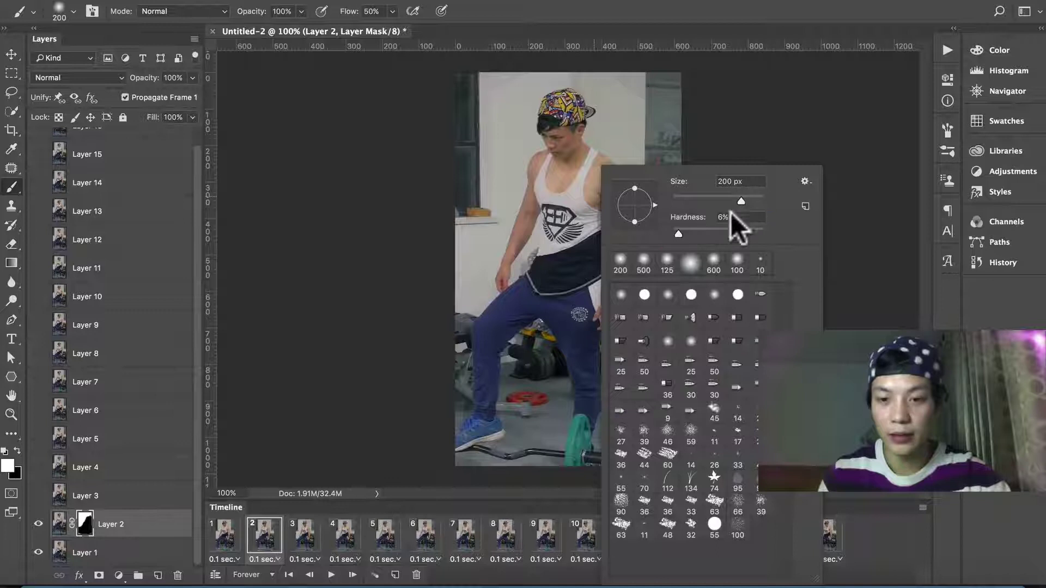
left_click_drag(741, 200, 746, 198)
key("Return")
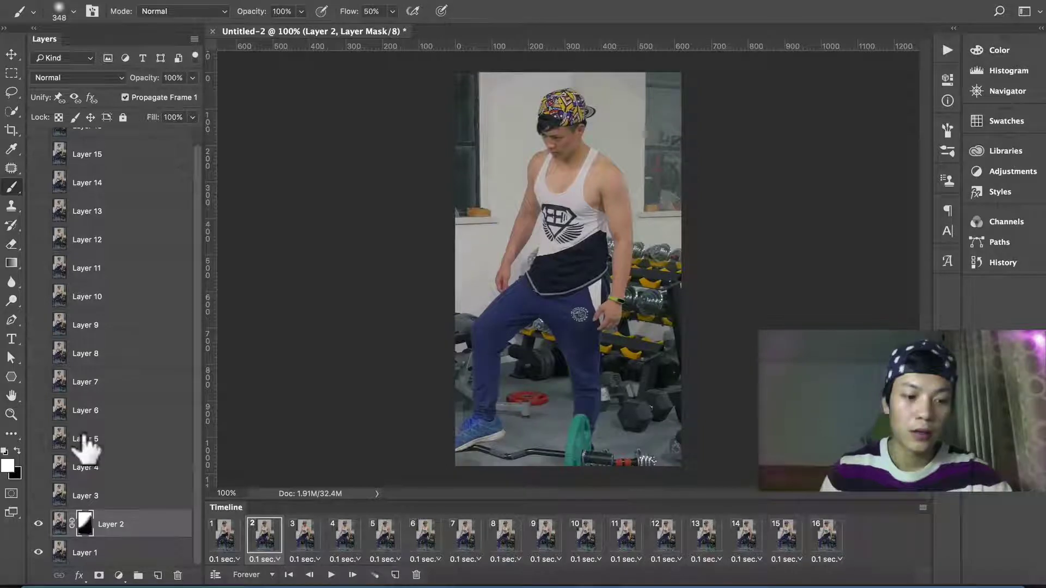
Copy Layer 2's mask to each of the layers from Layer 3 to Layer 16.
left_click(88, 518)
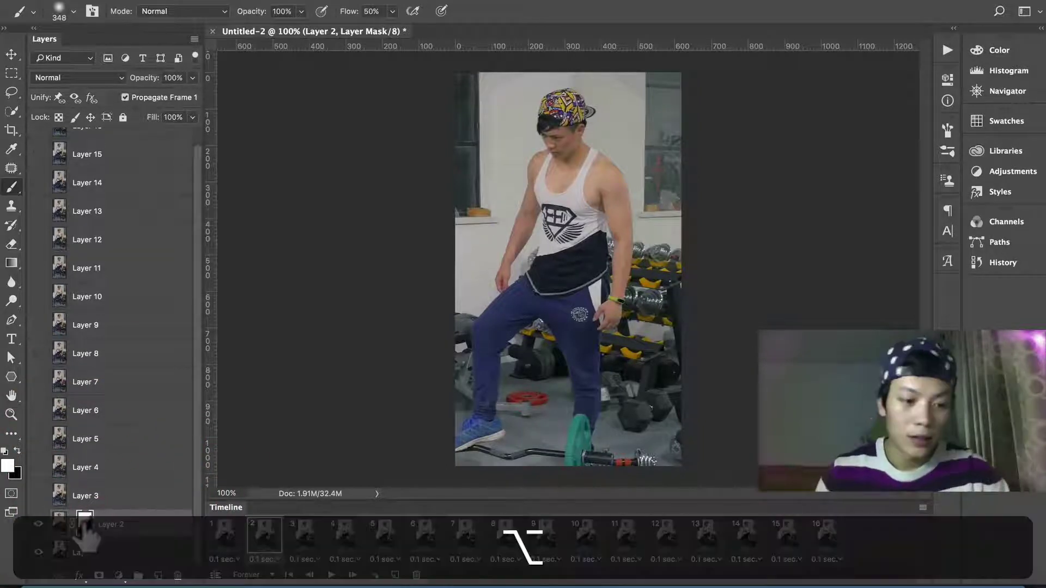
left_click_drag(98, 518, 88, 467)
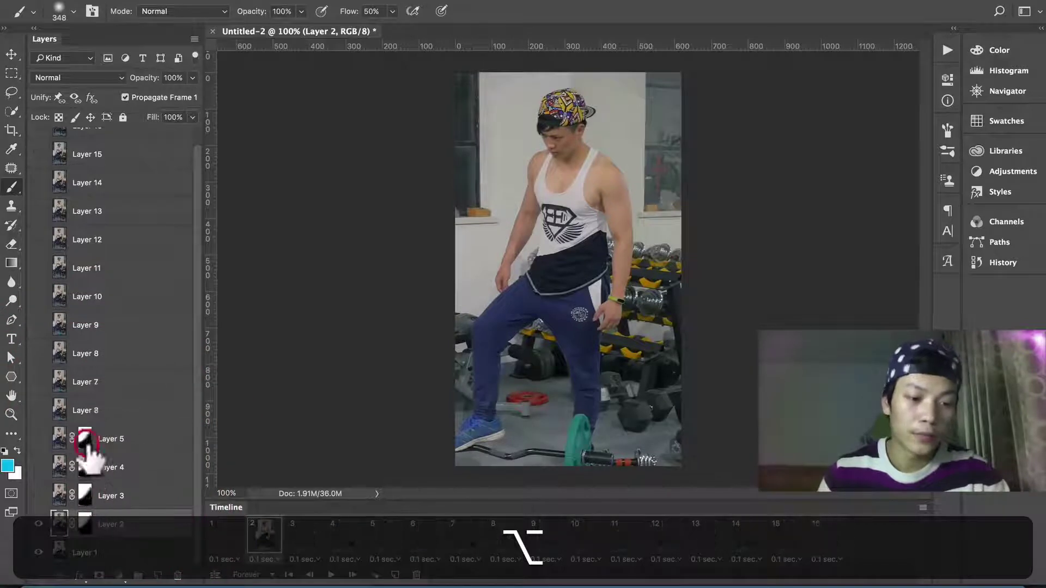
left_click_drag(86, 192, 85, 144)
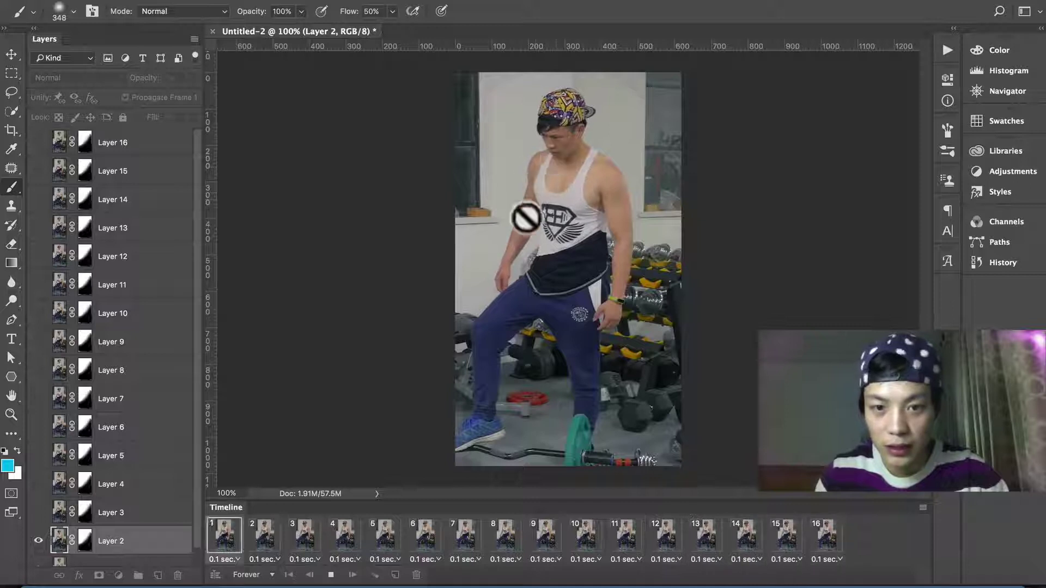
Export the masked animation as Untitled-2.gif into the 11-13 循环gifloop folder and preview the file in Finder.
key("space")
key("alt+shift+super+s")
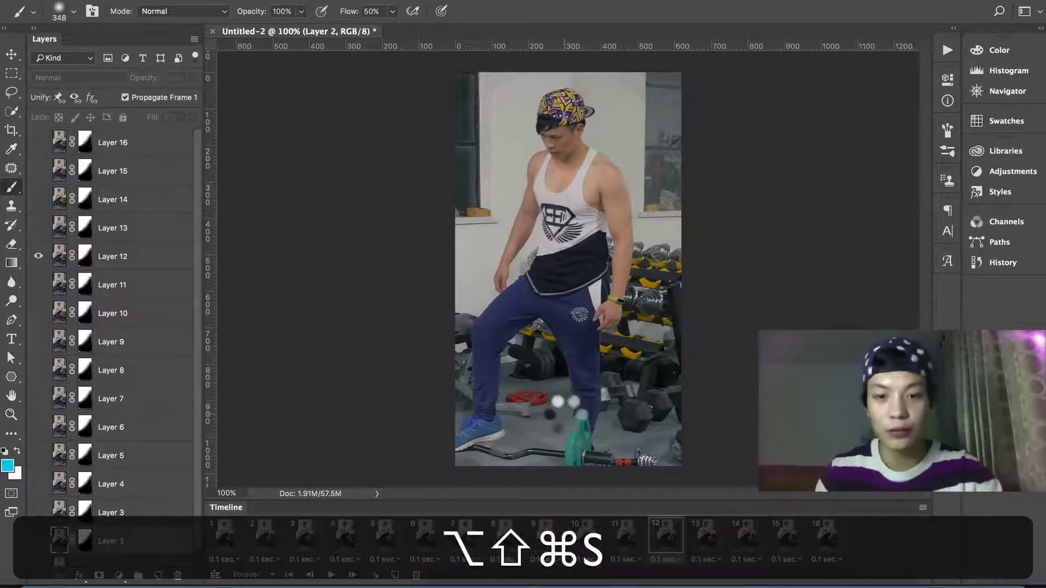
left_click(487, 344)
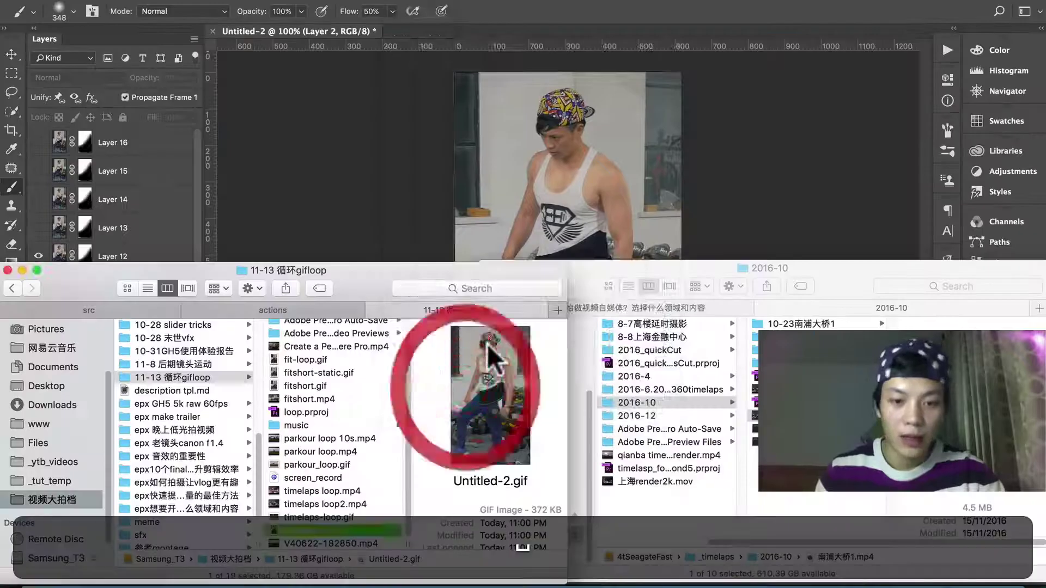
key("space")
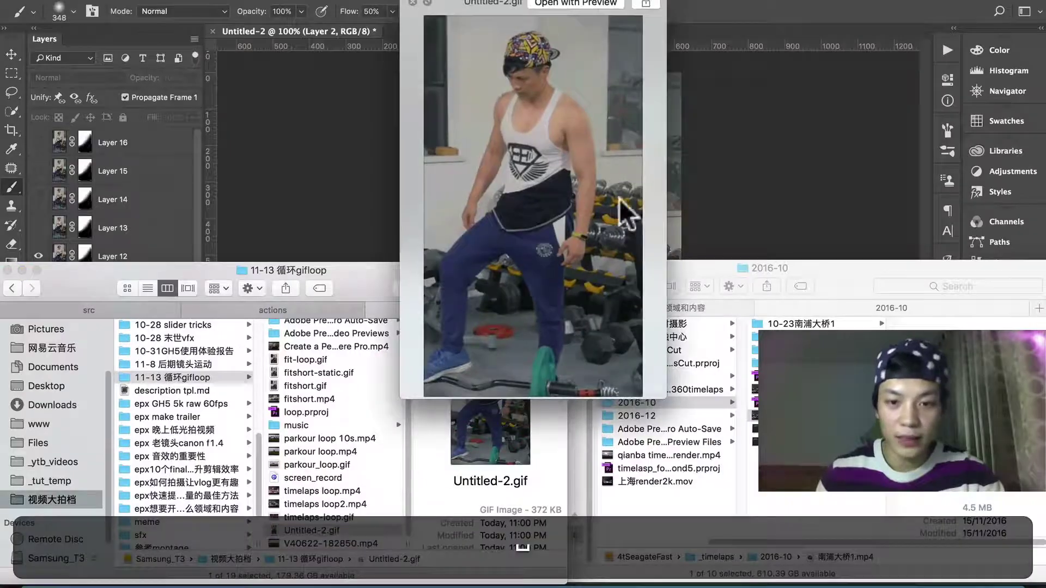
Finish checking the Untitled-2.gif preview, close it, and look up the fitshort source clip in the same folder.
left_click_drag(500, 6, 488, 26)
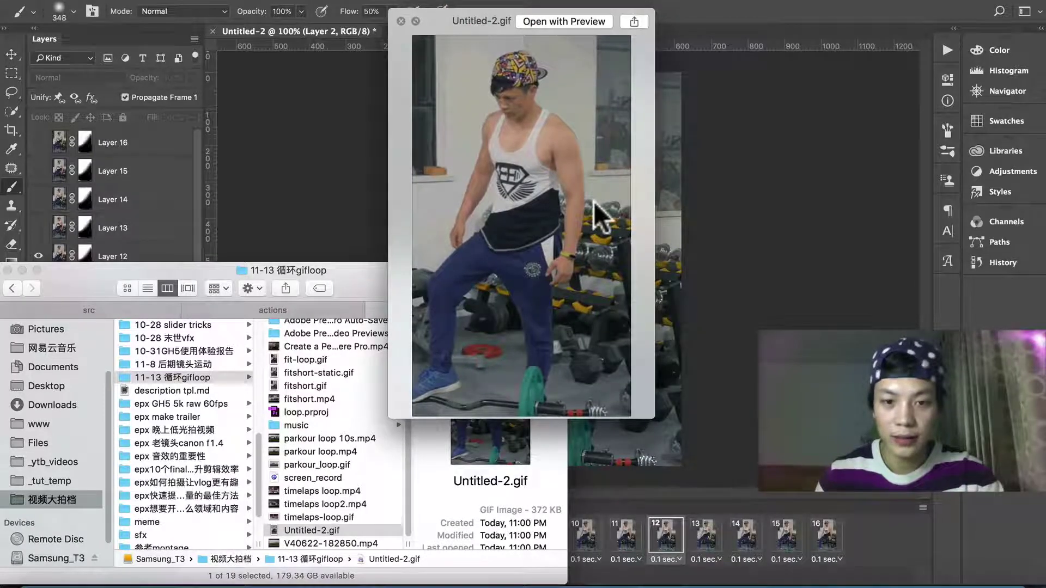
key("space")
scroll(334, 432, "up", 1)
left_click(332, 390)
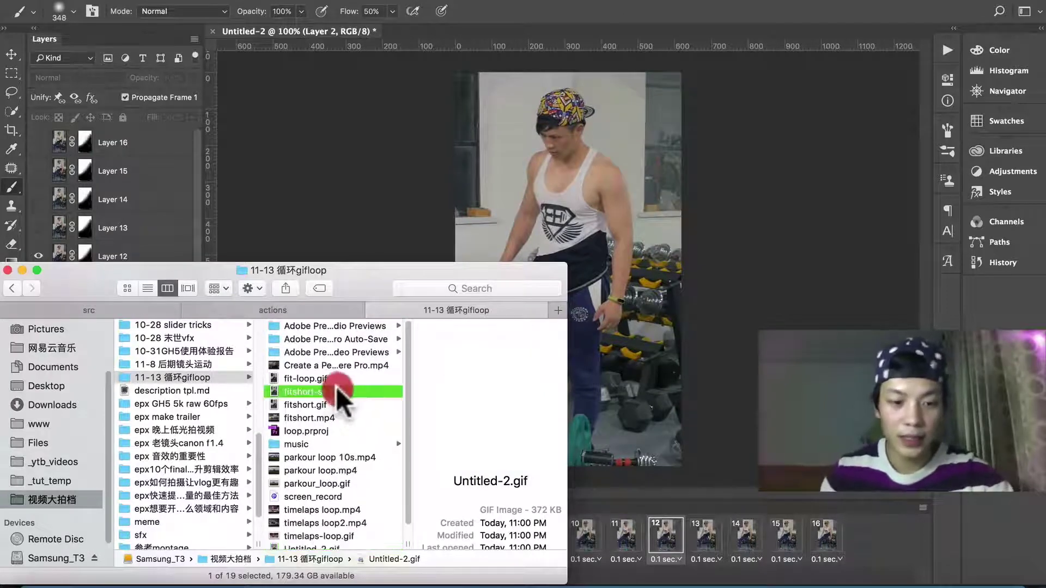
left_click(338, 416)
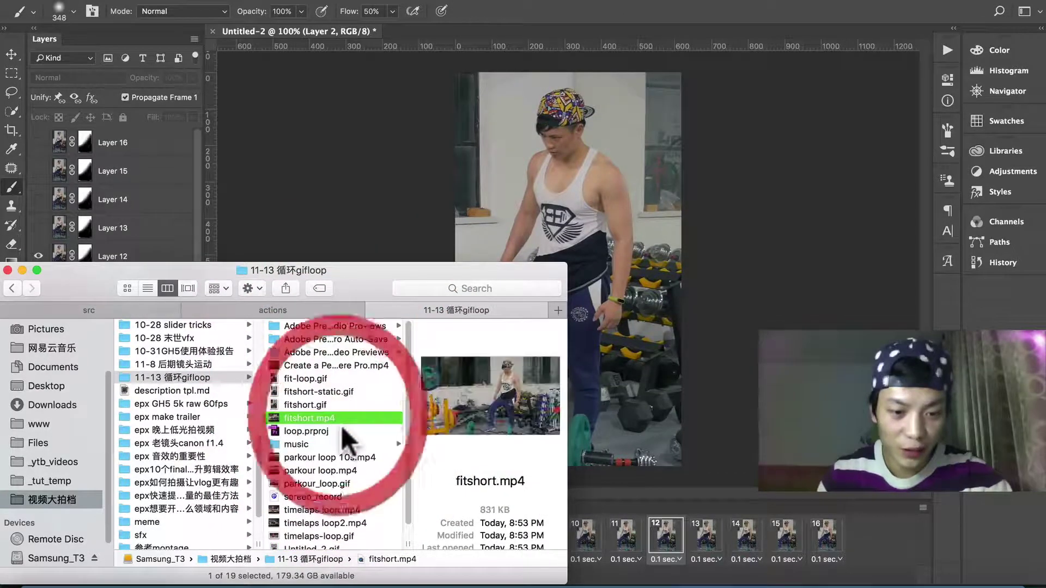
Preview parkour loop.mp4 and parkour loop 10s.mp4 from the 11-13 循环gifloop folder, closing each preview after viewing.
left_click(326, 470)
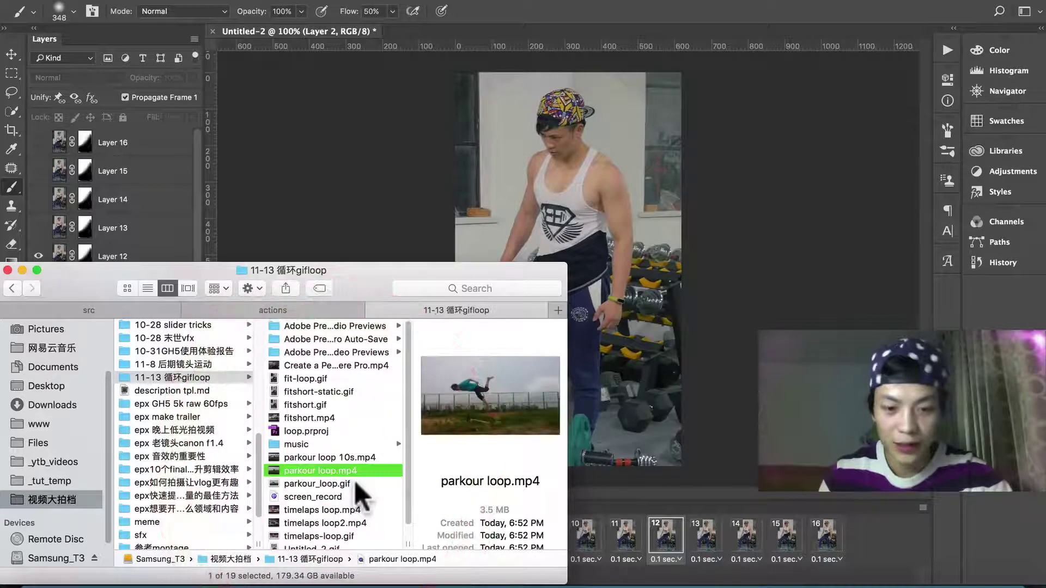
key("space")
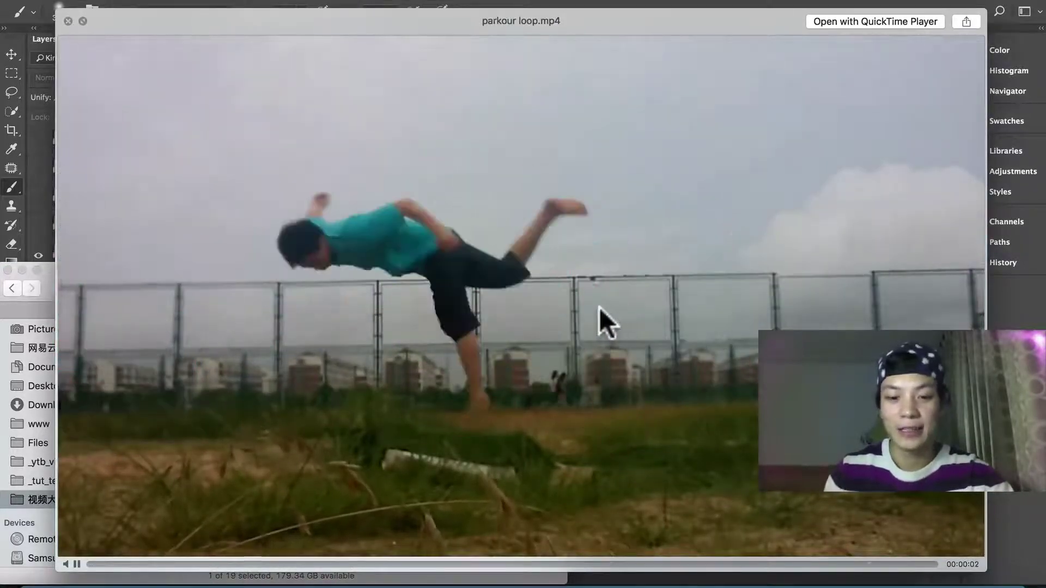
key("space")
left_click(337, 509)
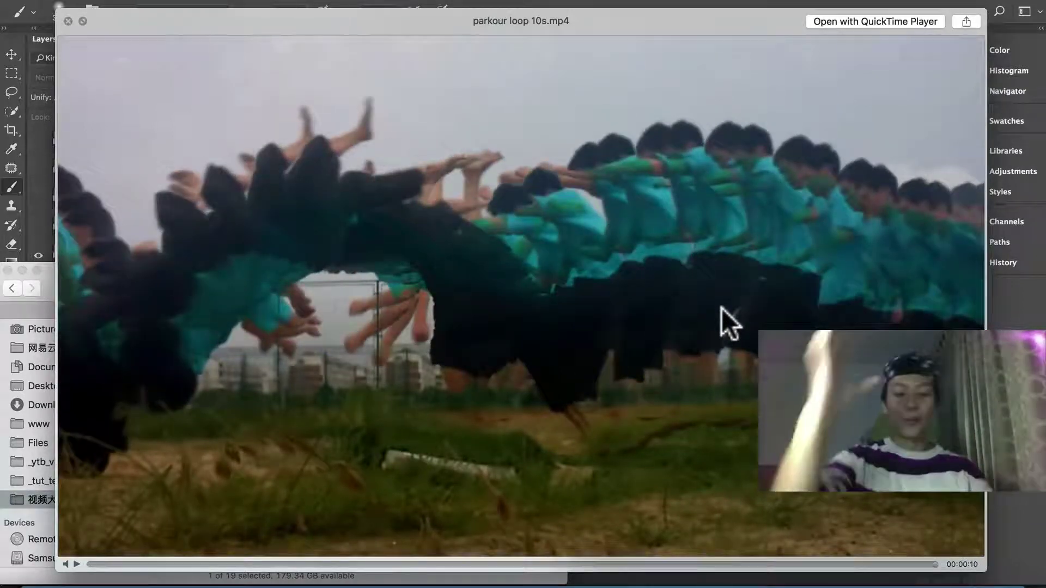
key("space")
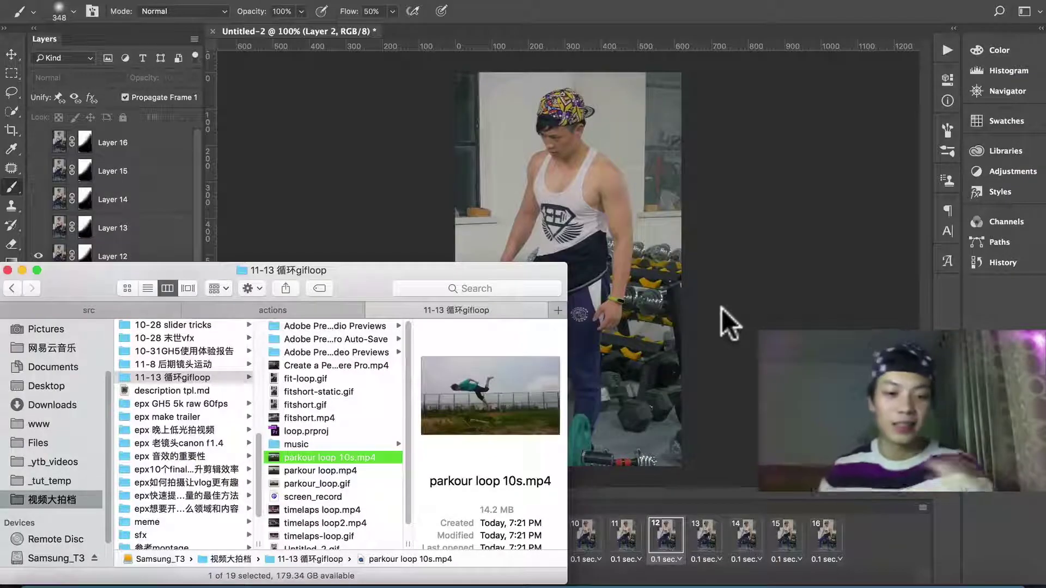